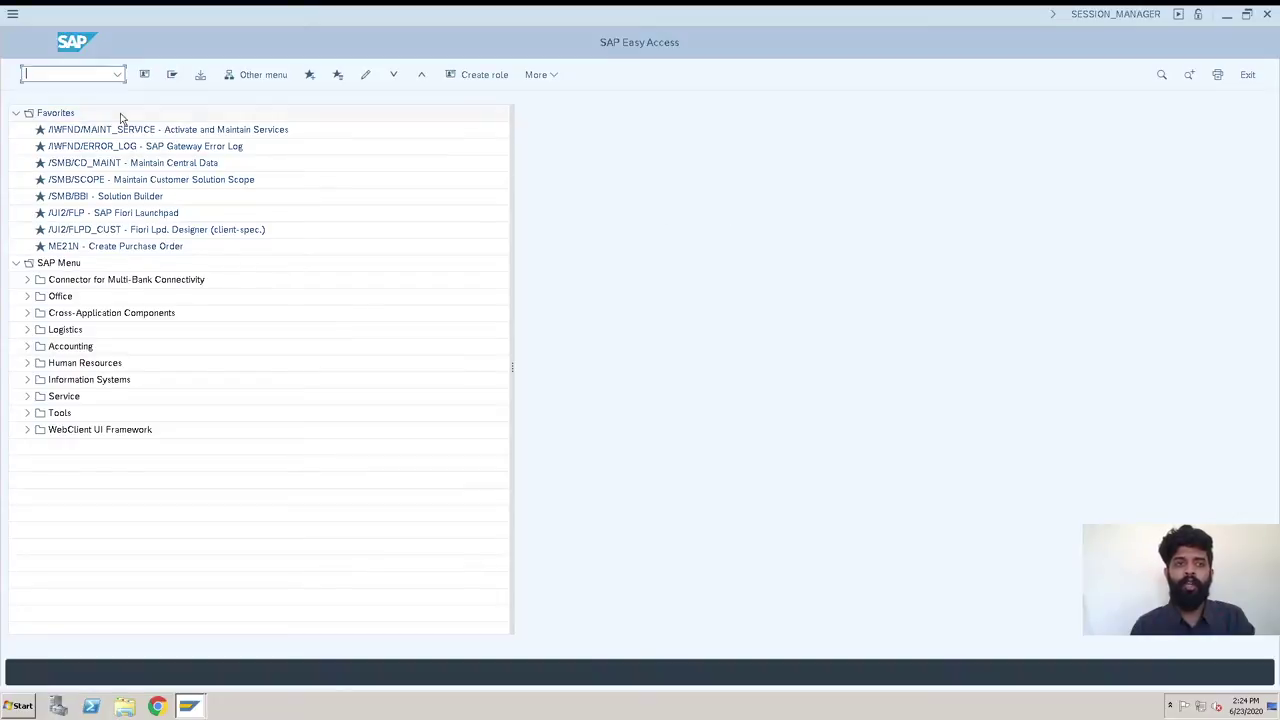
Run transaction SPRO and open the SAP Reference IMG tree
text(spro)
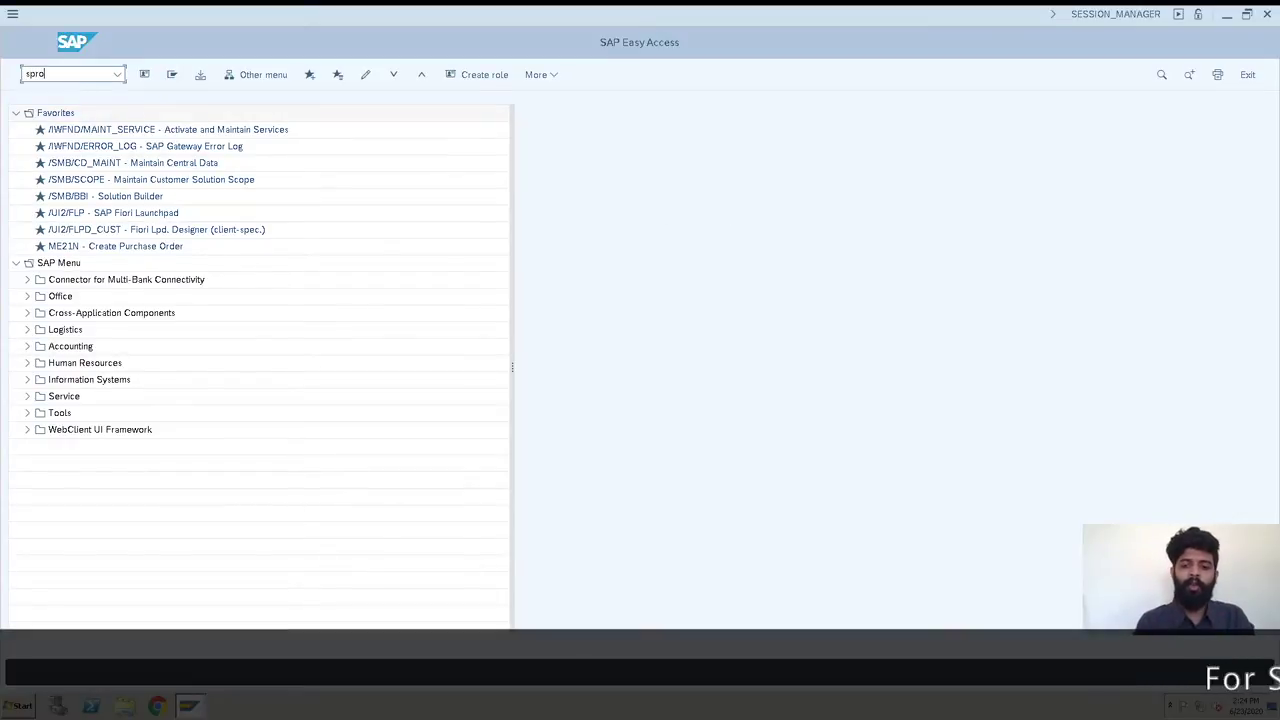
key(Return)
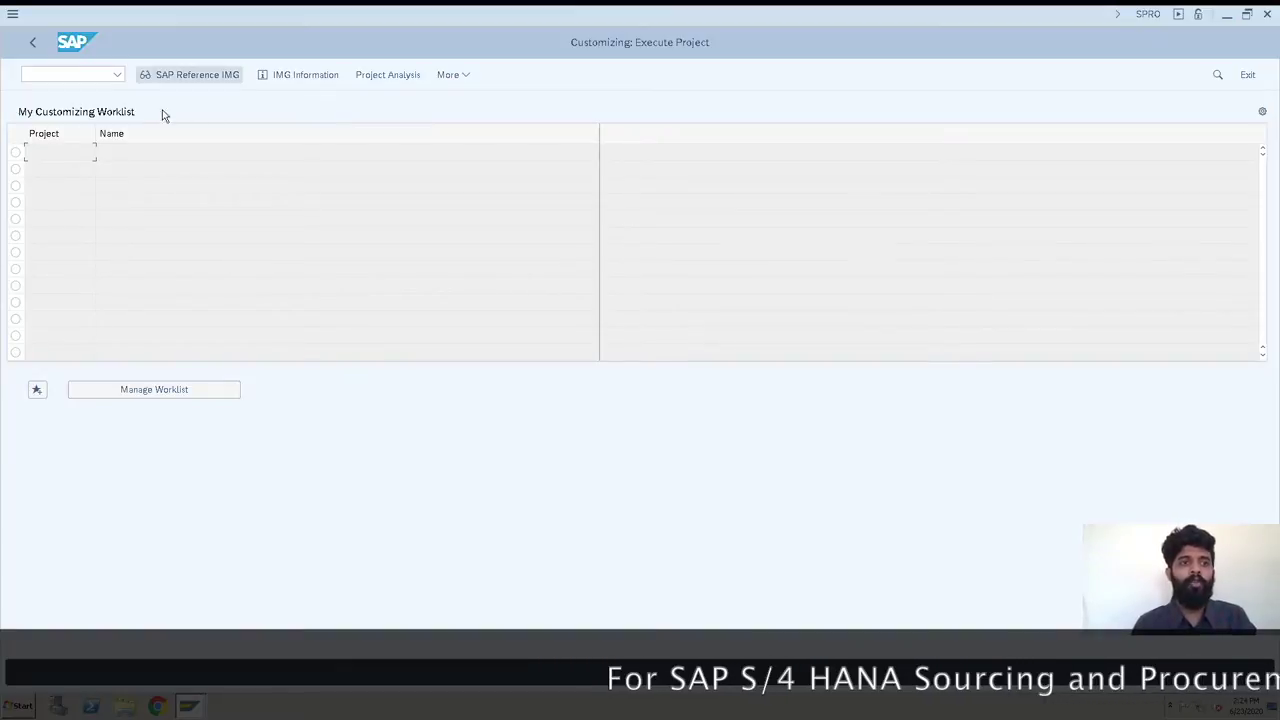
click(212, 76)
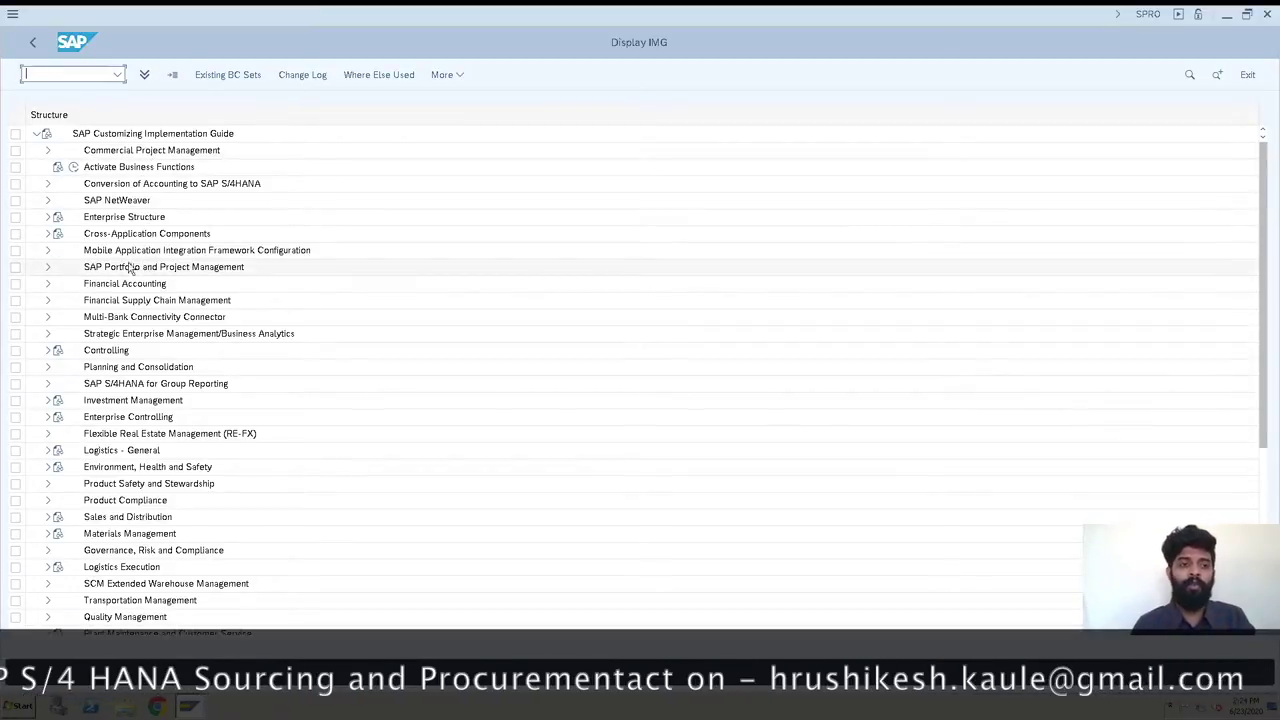
Expand Enterprise Structure > Assignment > Materials Management and open 'Assign purchasing organization to plant'
click(158, 220)
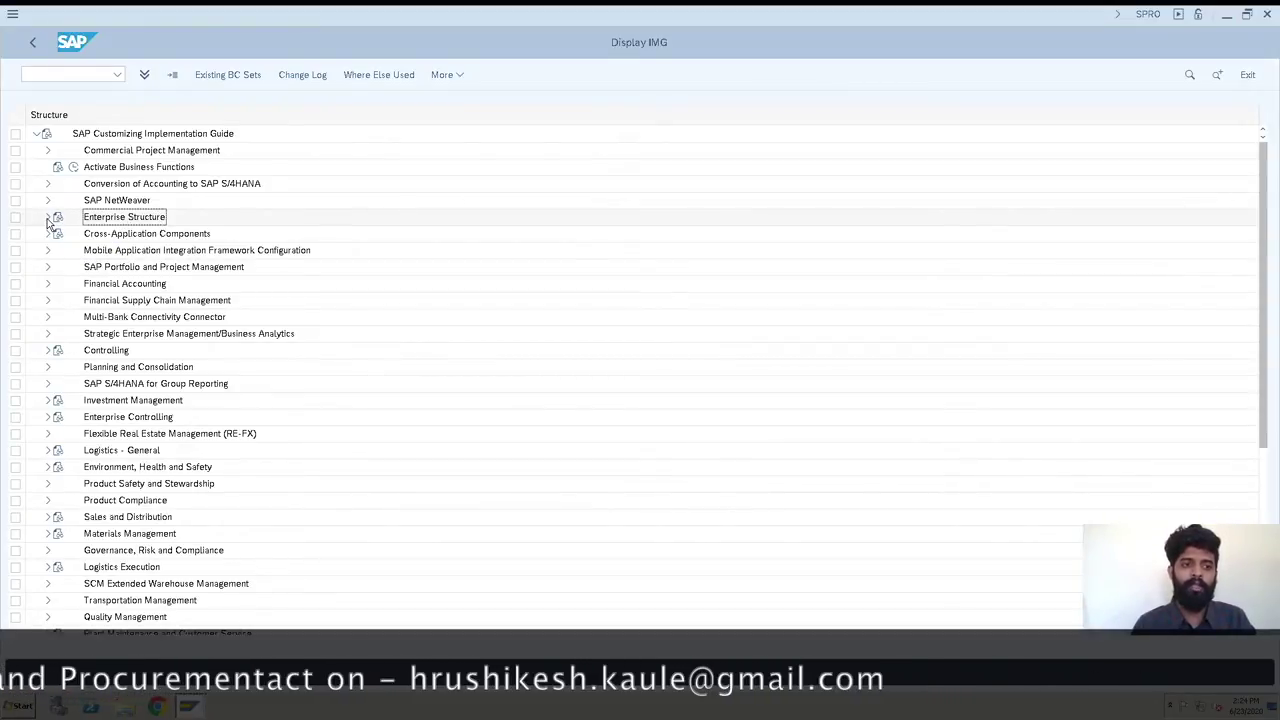
click(48, 219)
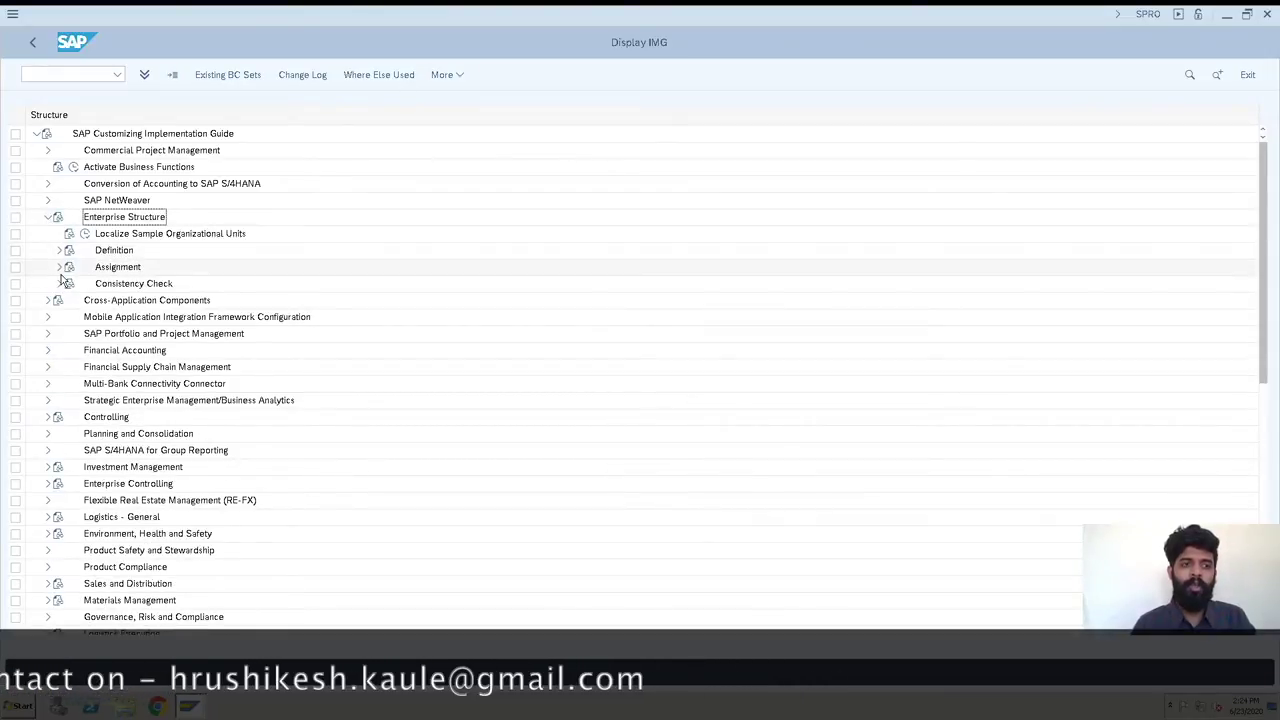
click(59, 267)
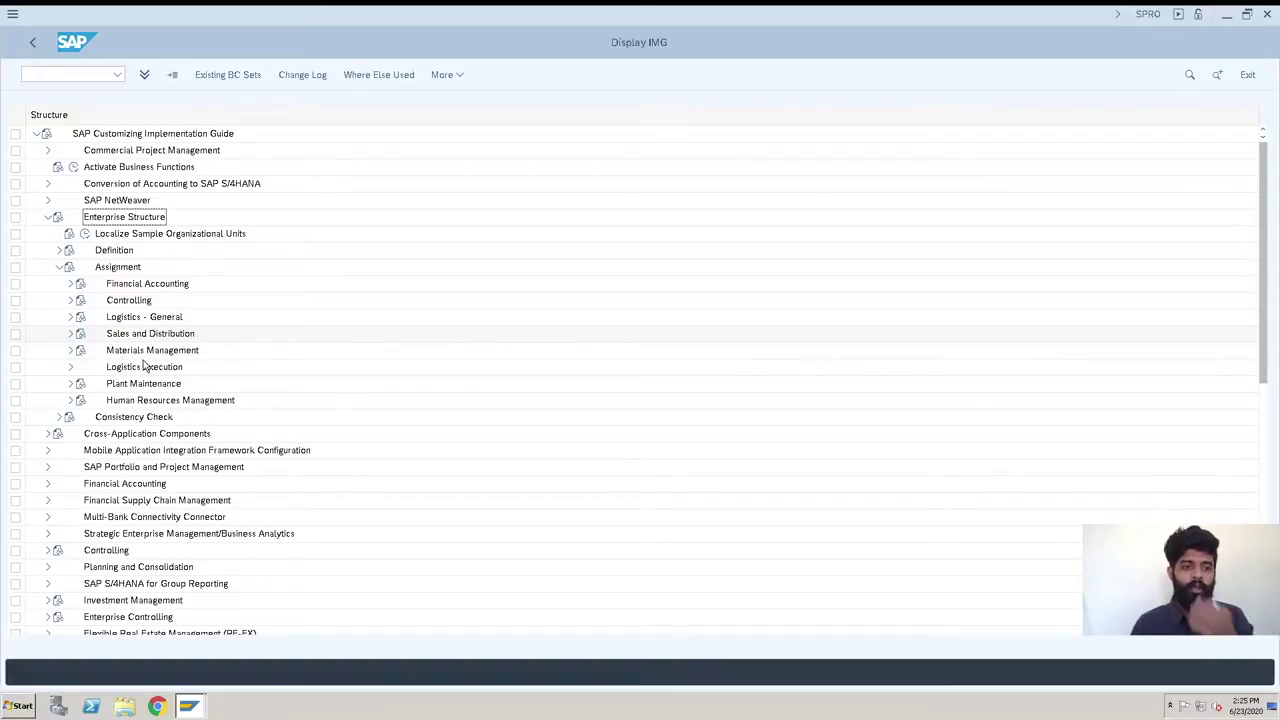
click(70, 354)
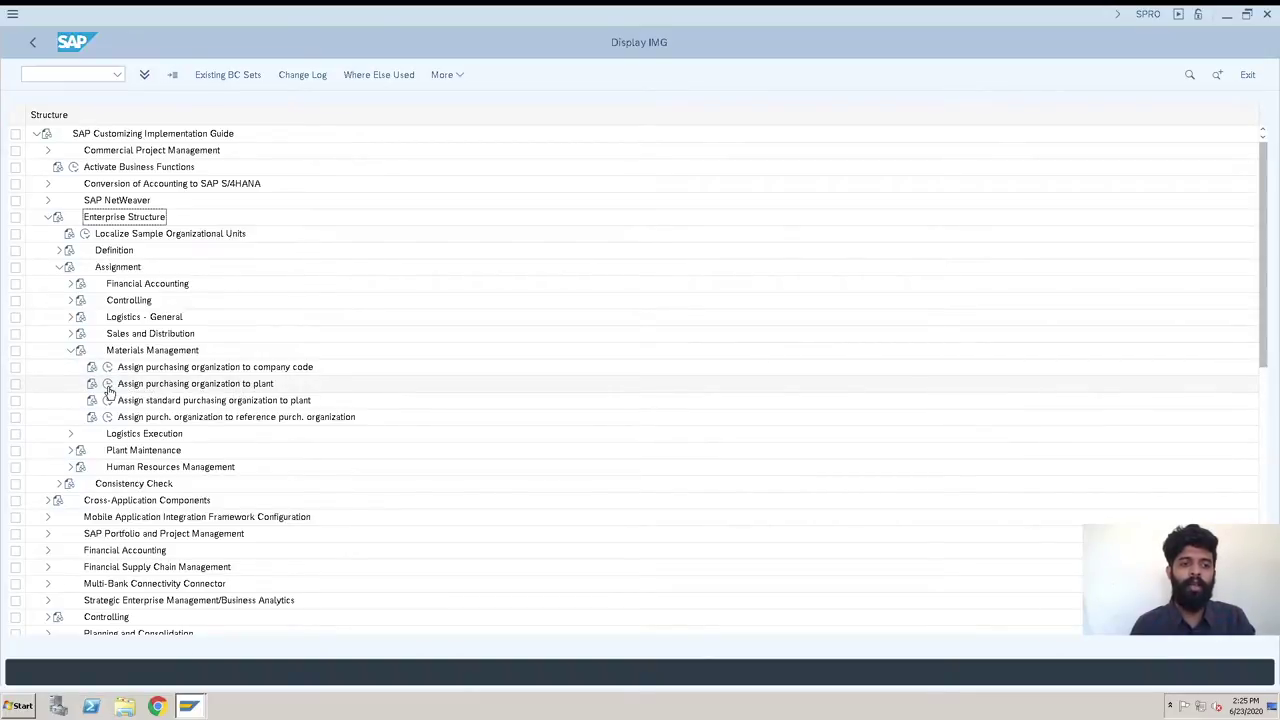
click(109, 388)
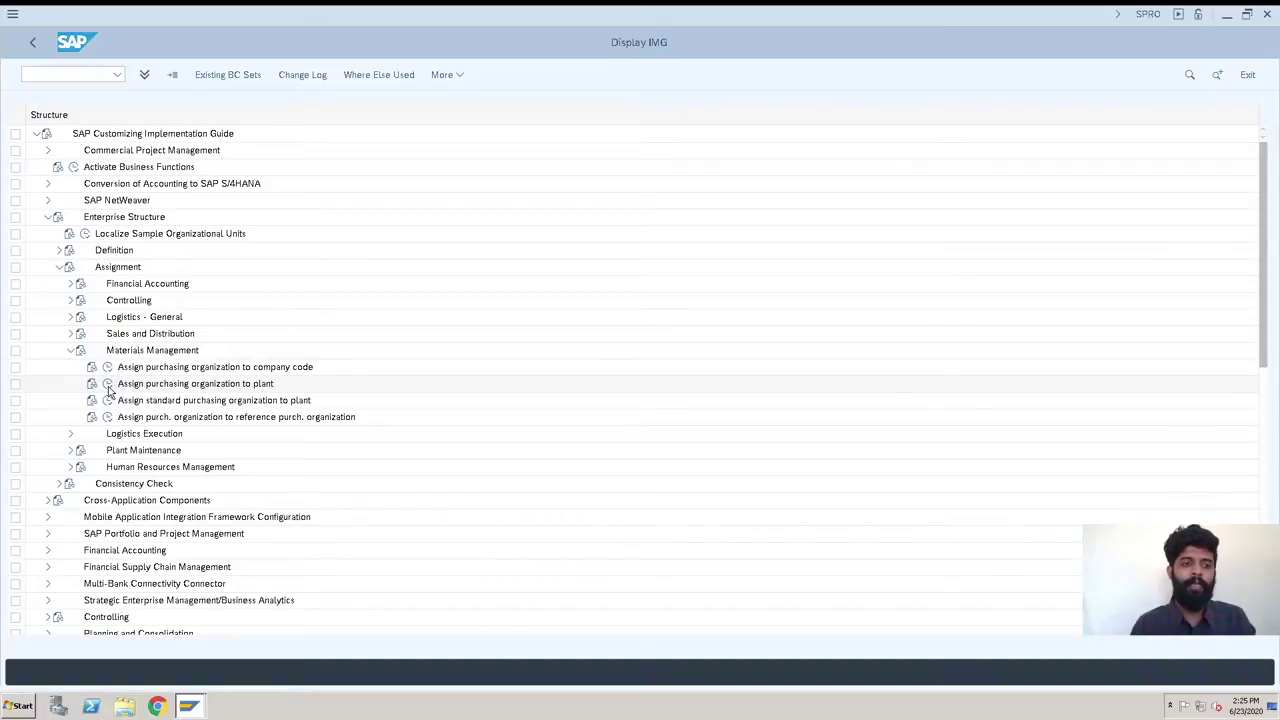
click(109, 388)
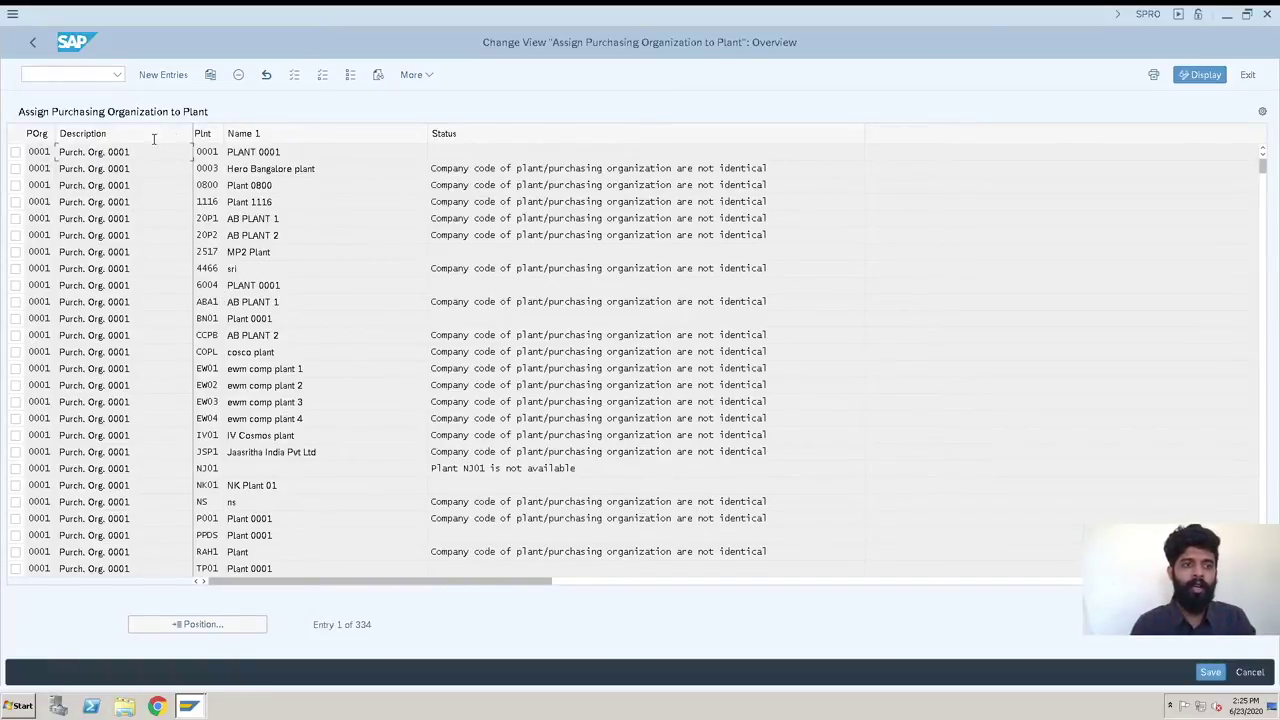
Start New Entries and bring up the list of purchasing organizations
click(162, 76)
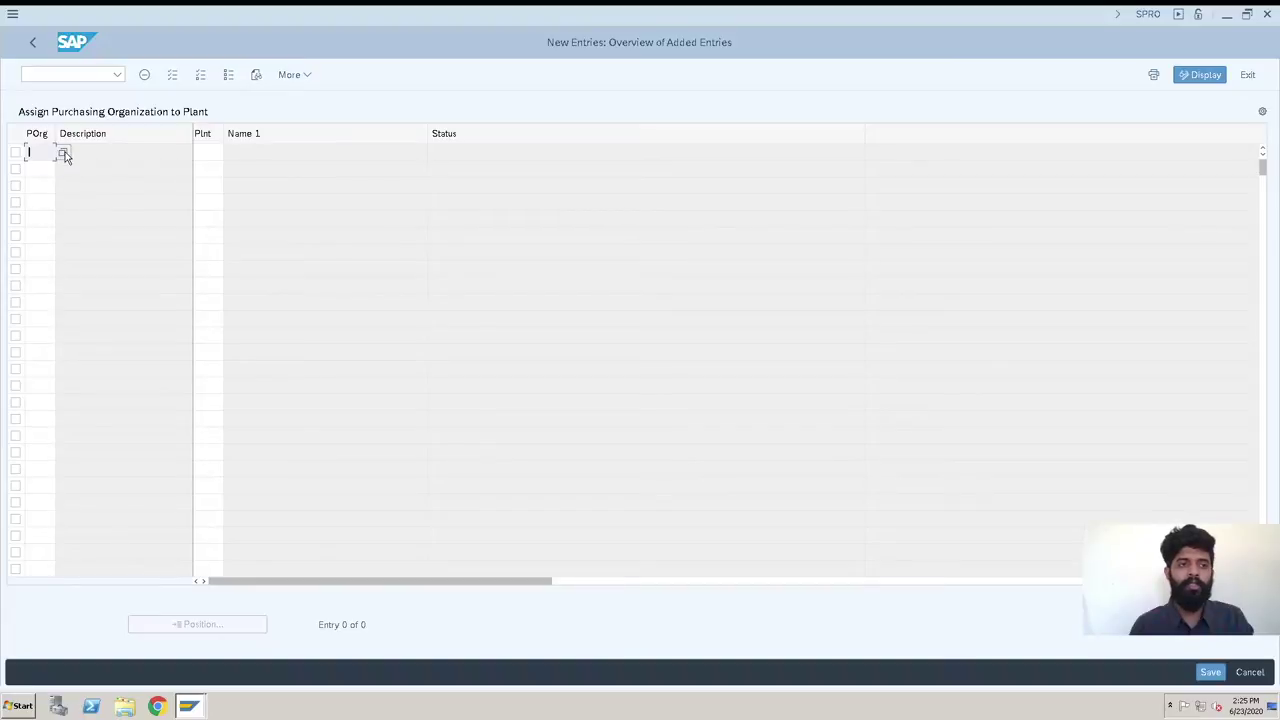
click(62, 153)
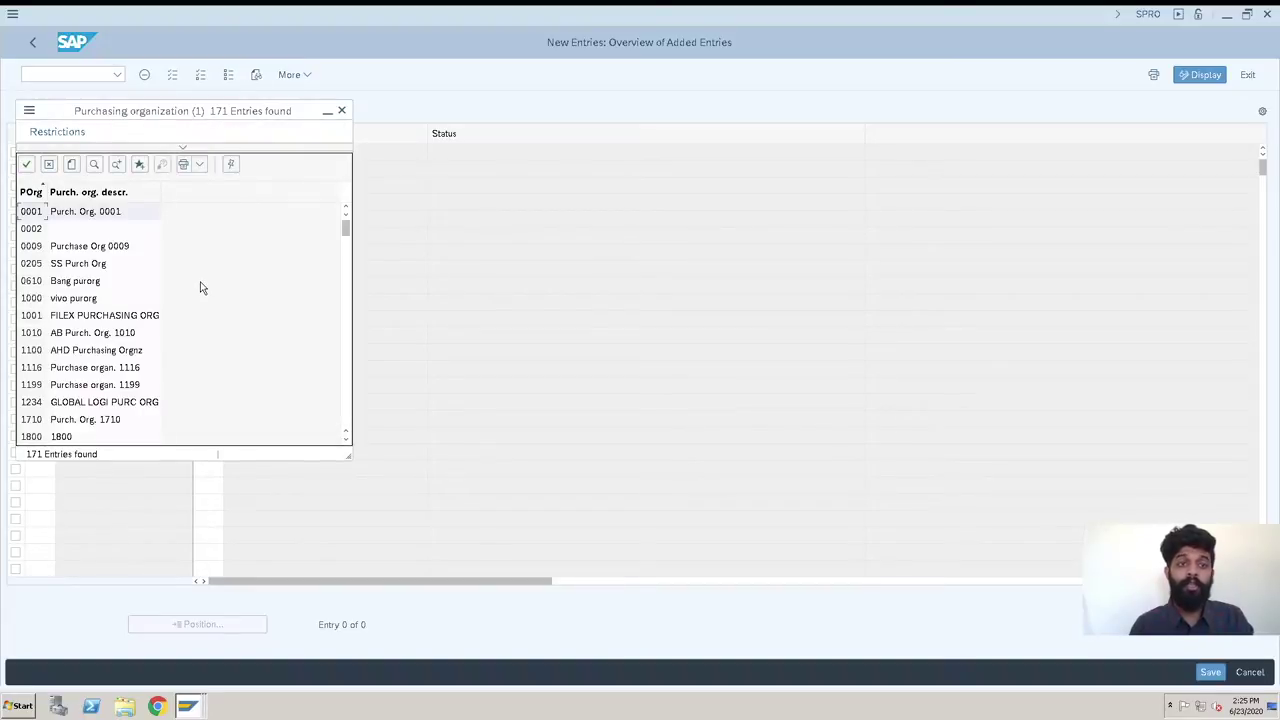
Pick purchasing organization KB01 (Kaule Brothers Pune) from the search list, then return to the overview
click(94, 166)
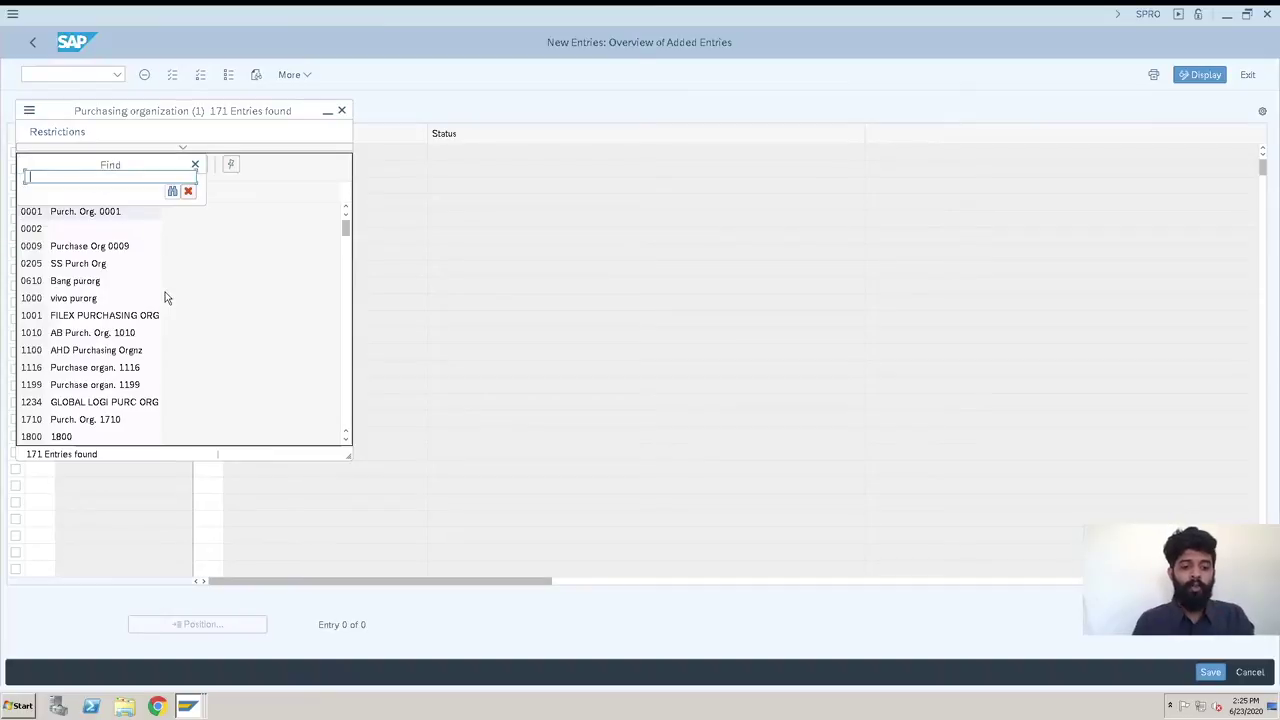
text(kb)
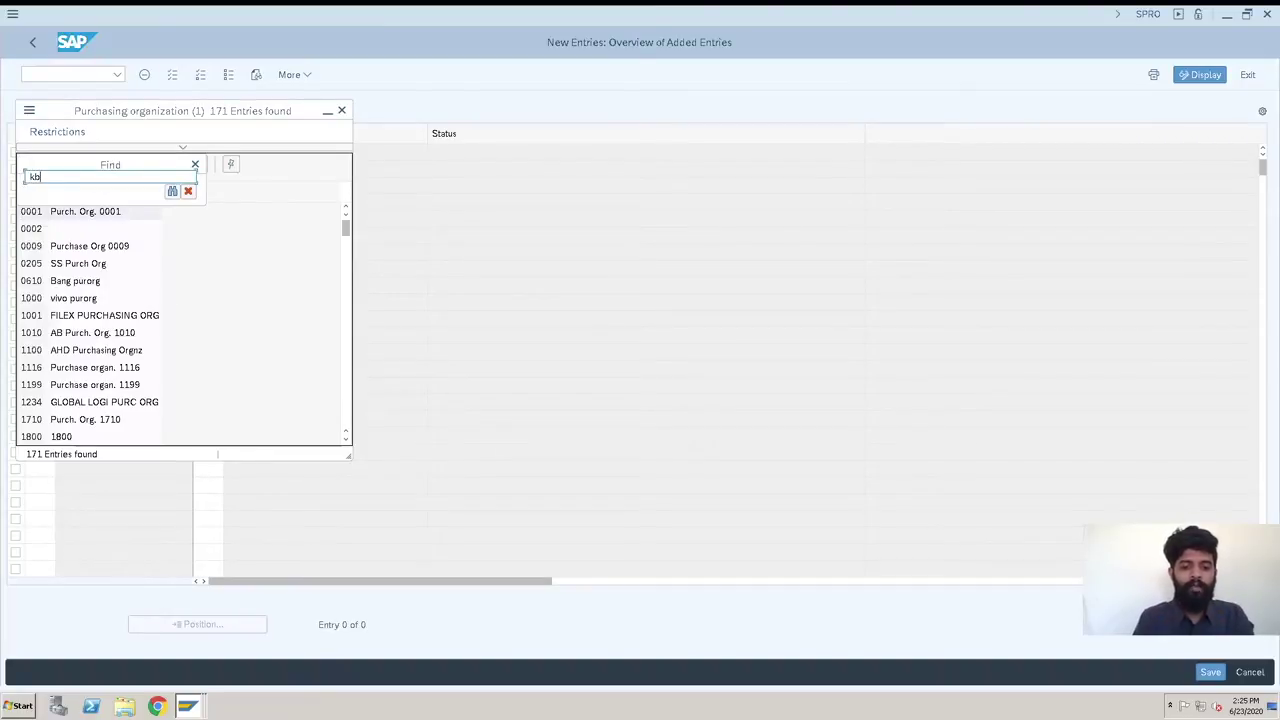
text(01)
key(Return)
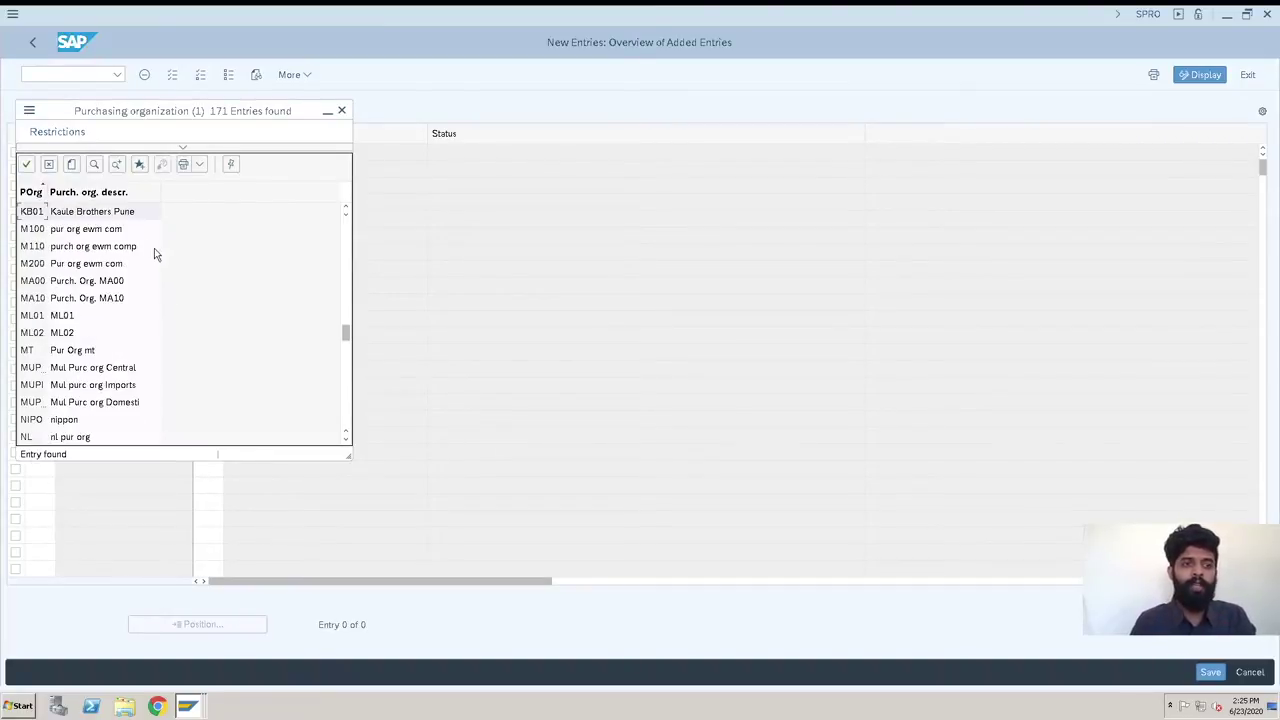
double_click(110, 215)
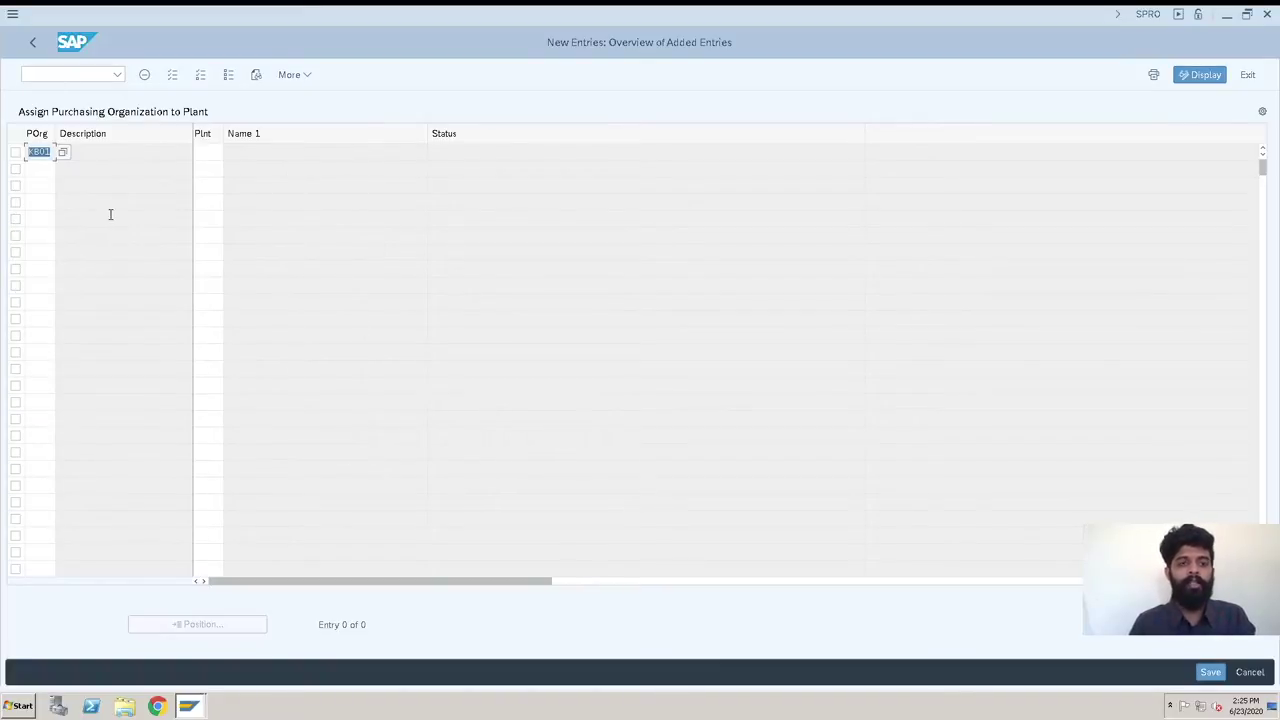
key(Return)
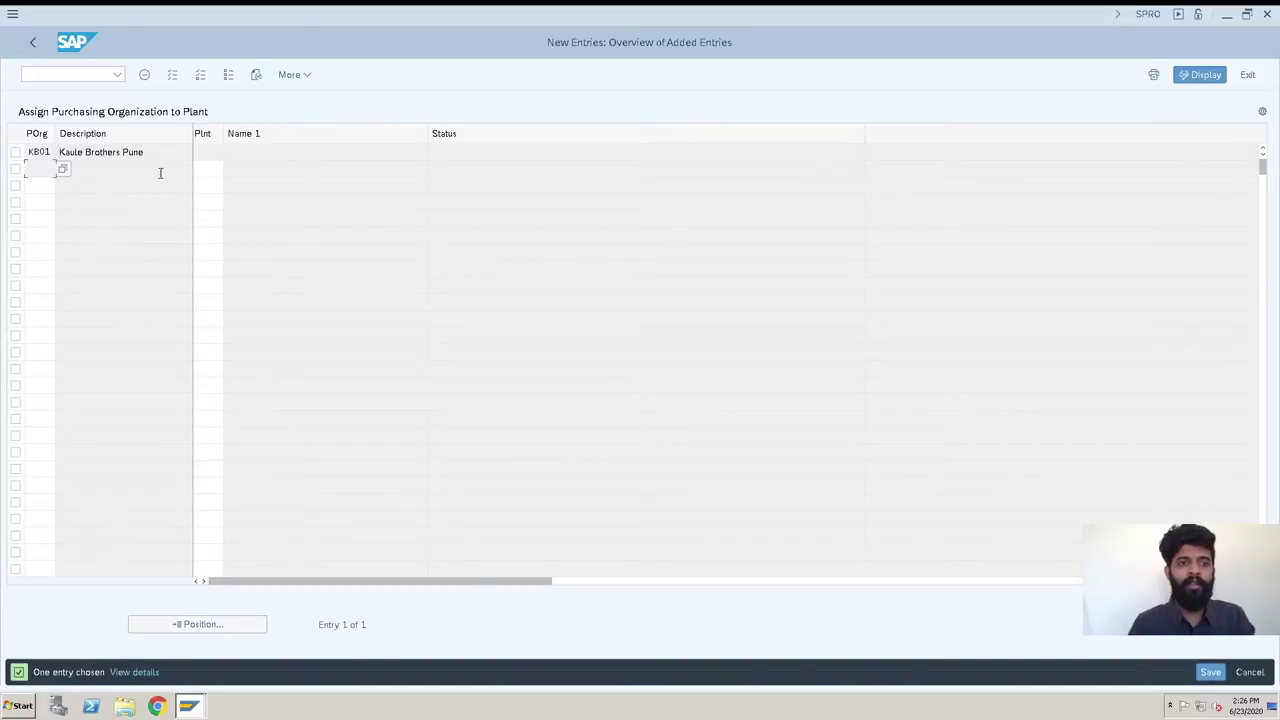
click(203, 153)
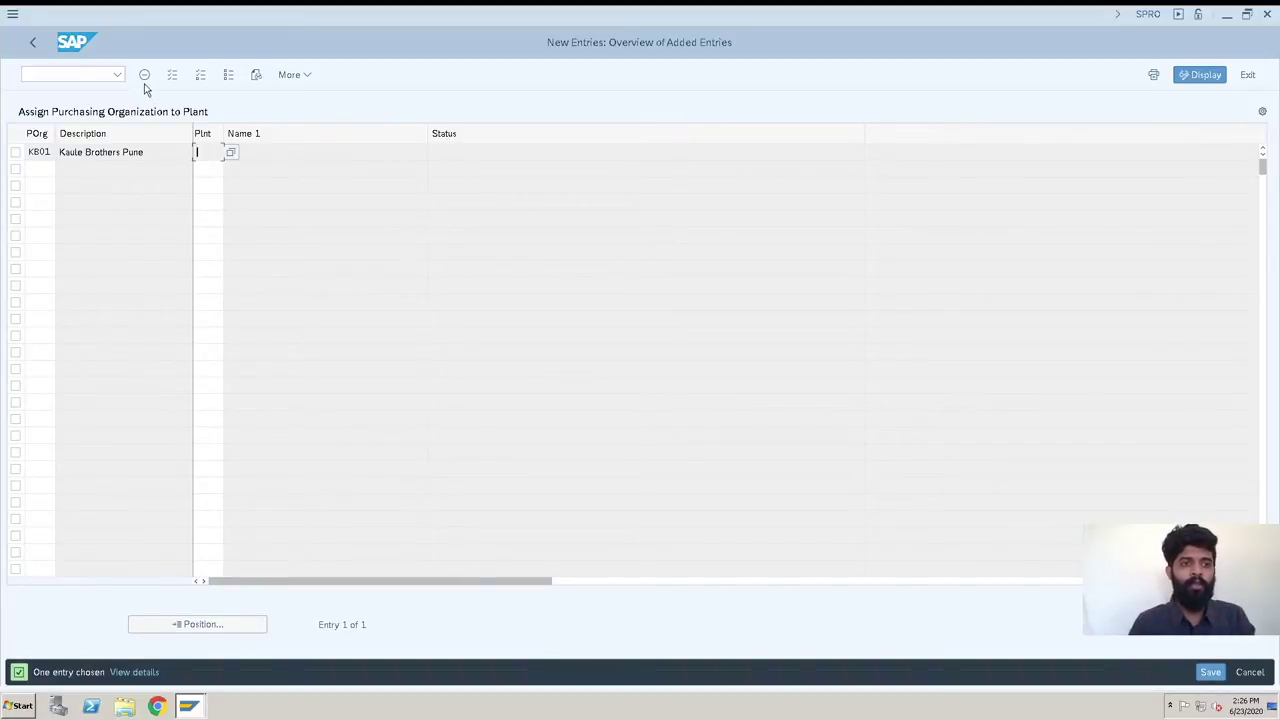
click(33, 44)
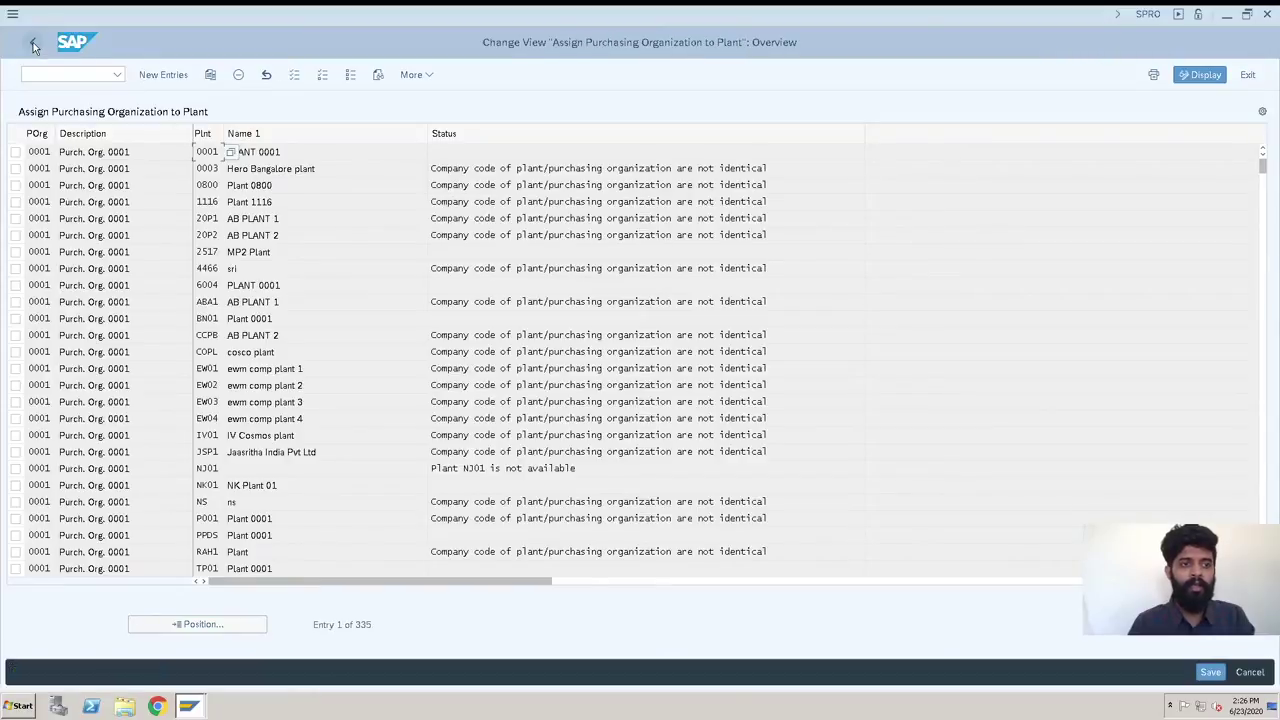
Create a new row with purchasing organization KB01 and plant KB01 (Kaule Brothers Ltd. Pune)
click(172, 78)
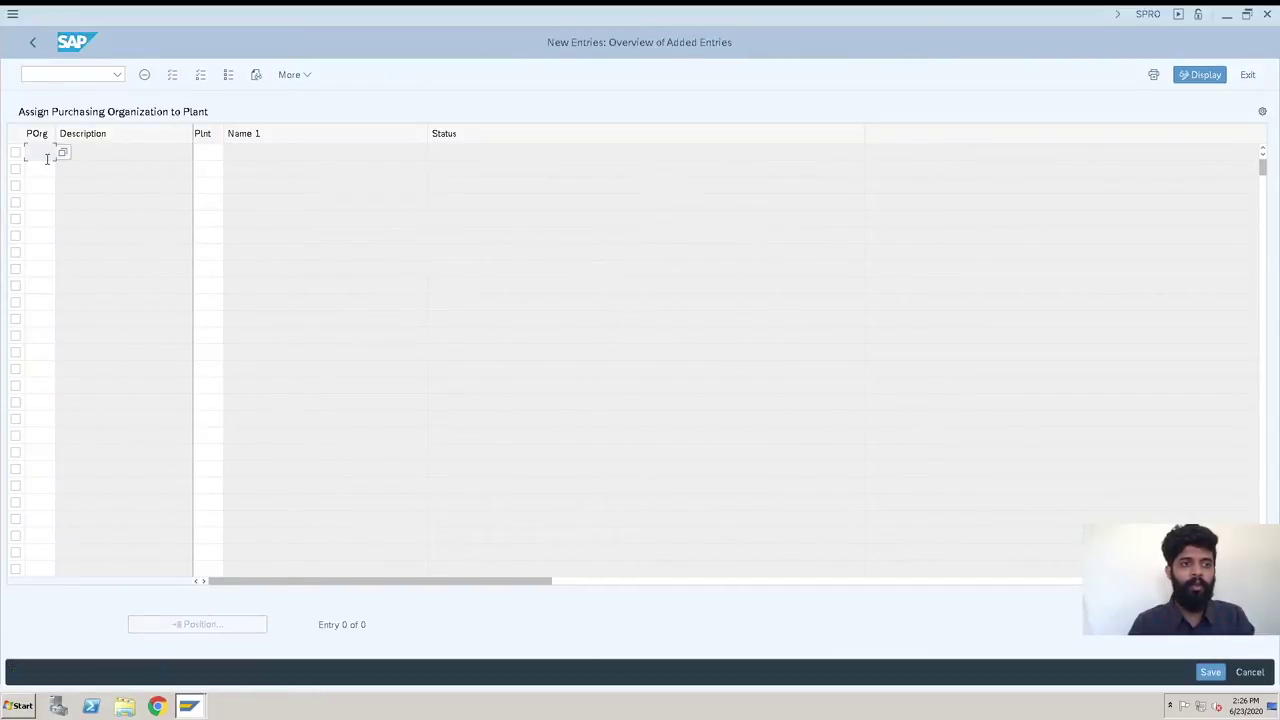
text(kb01)
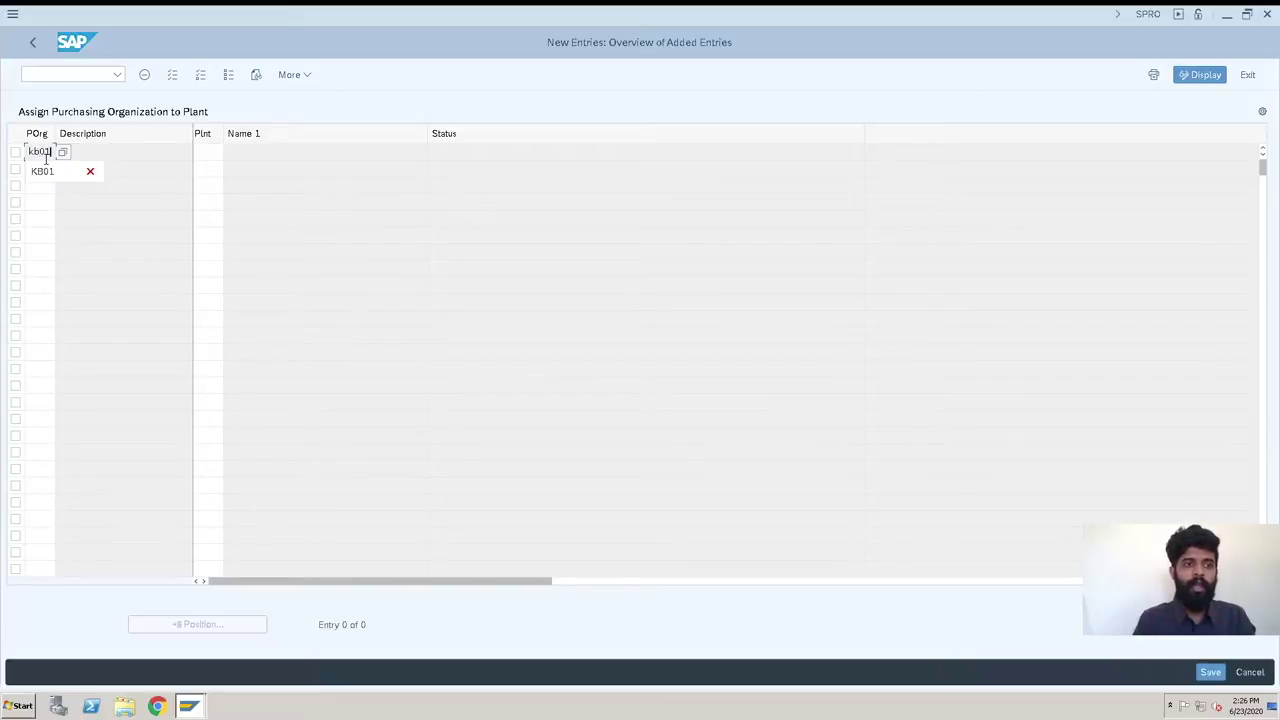
click(200, 155)
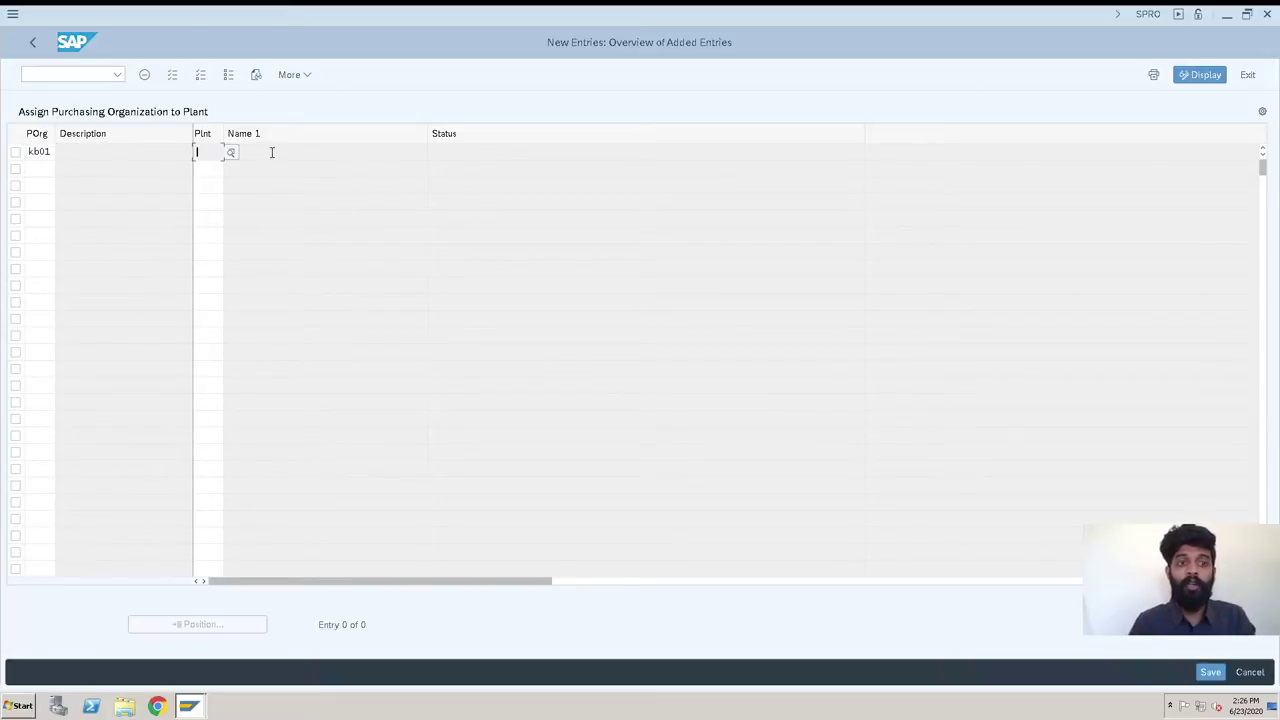
click(229, 153)
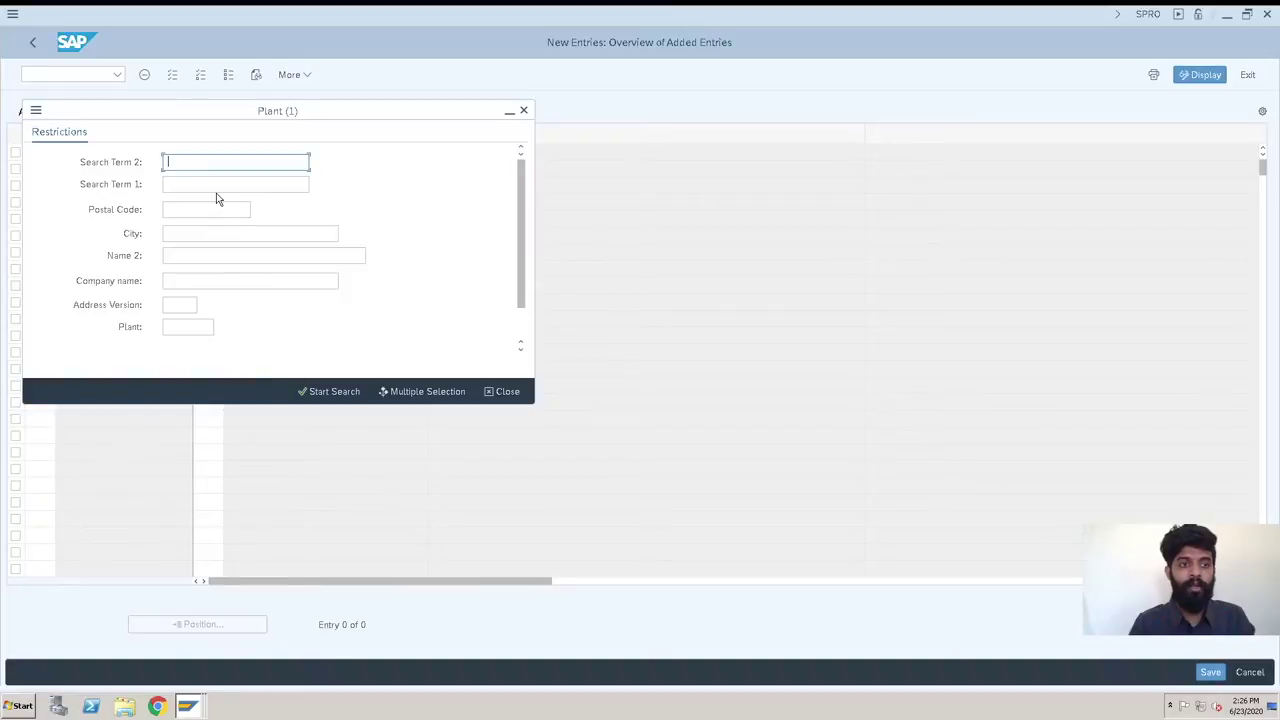
click(193, 328)
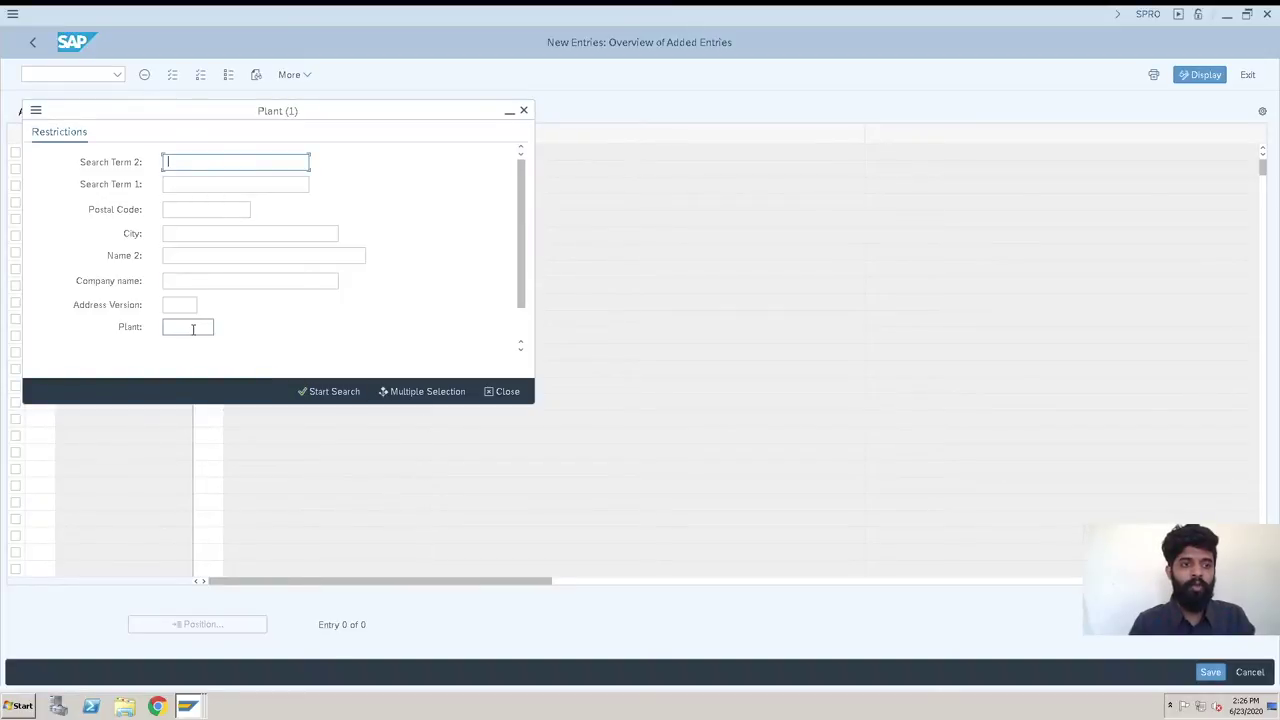
text(kb)
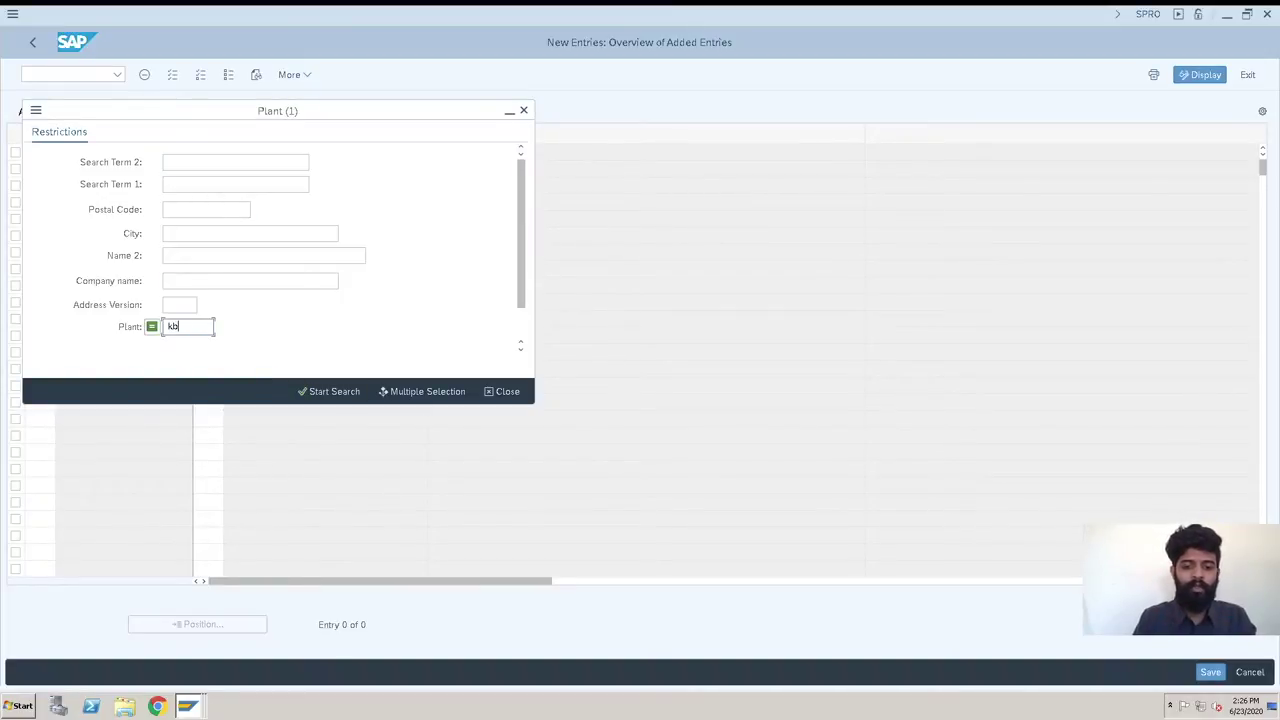
text(1)
key(Return)
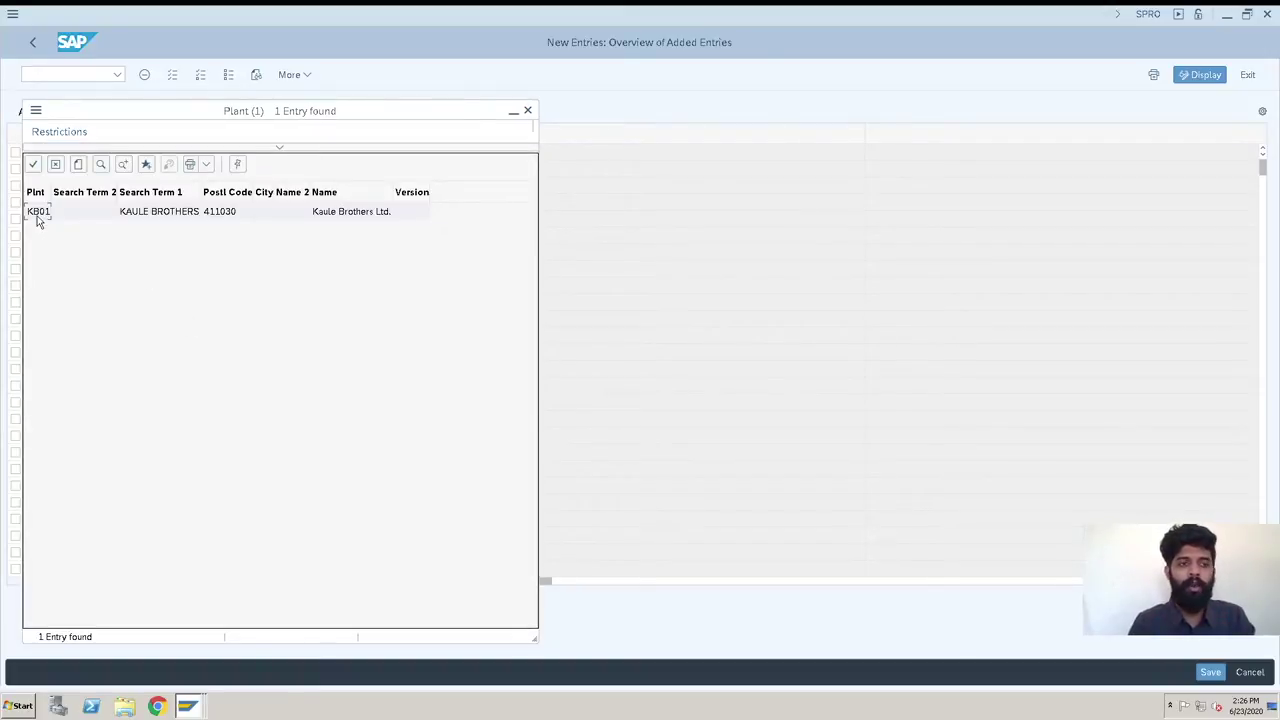
click(38, 214)
key(Return)
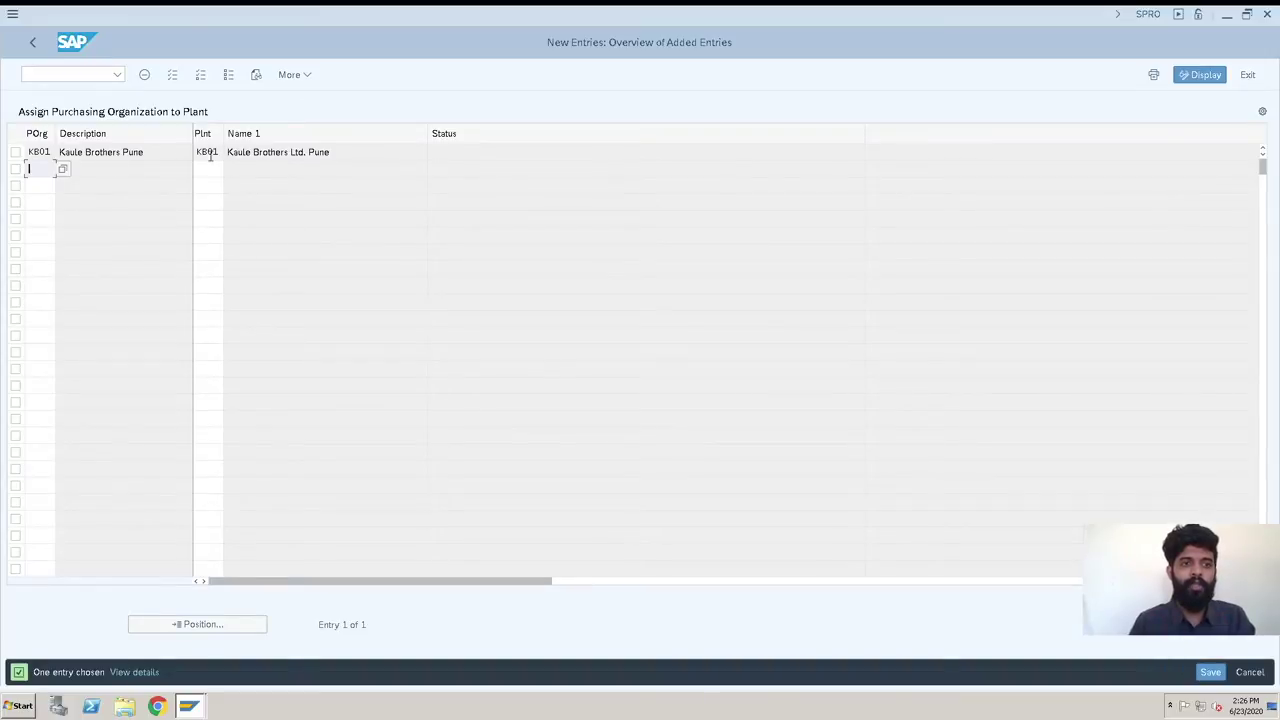
click(44, 155)
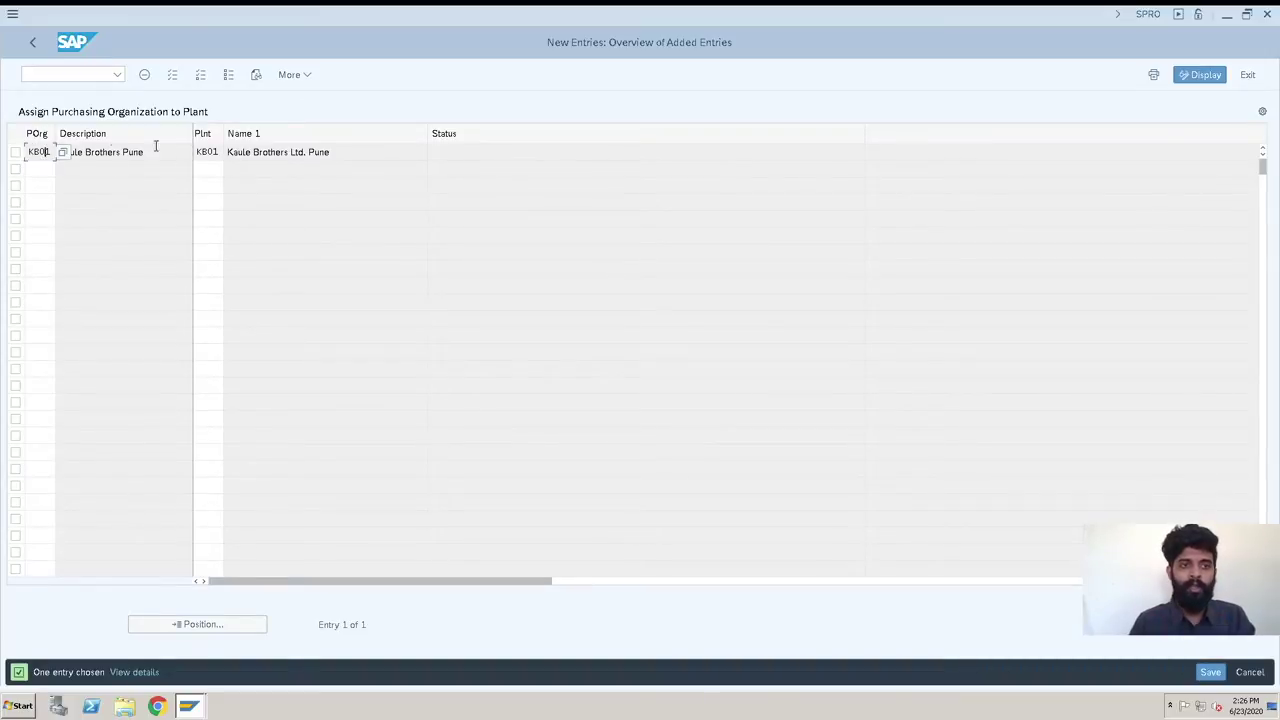
click(210, 152)
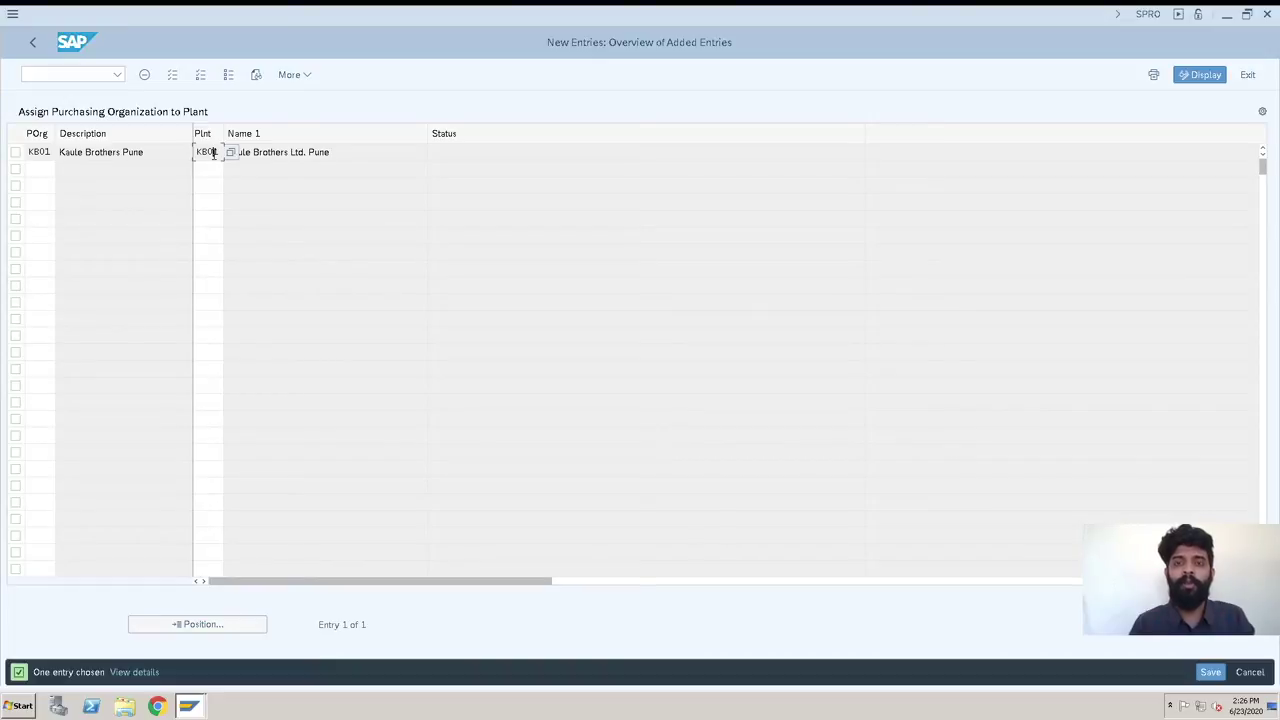
click(40, 168)
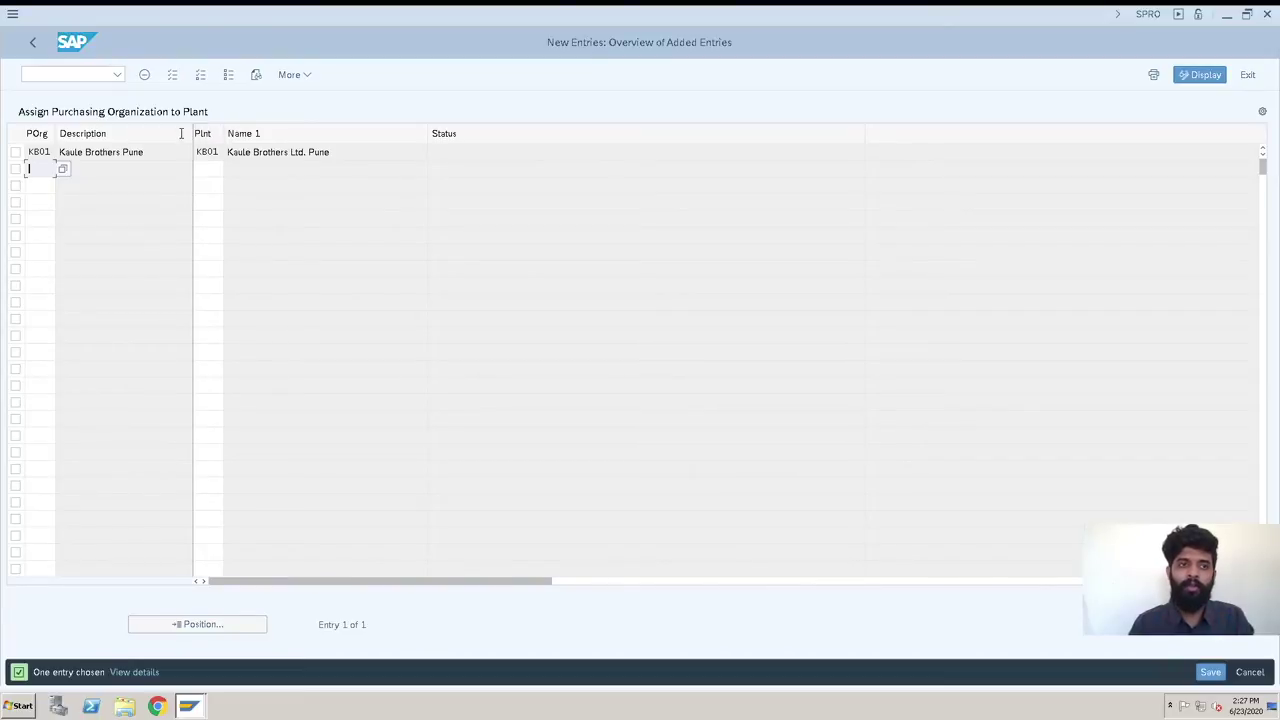
Save the KB01 plant assignment to the customizing request and go back to the overview
click(1210, 673)
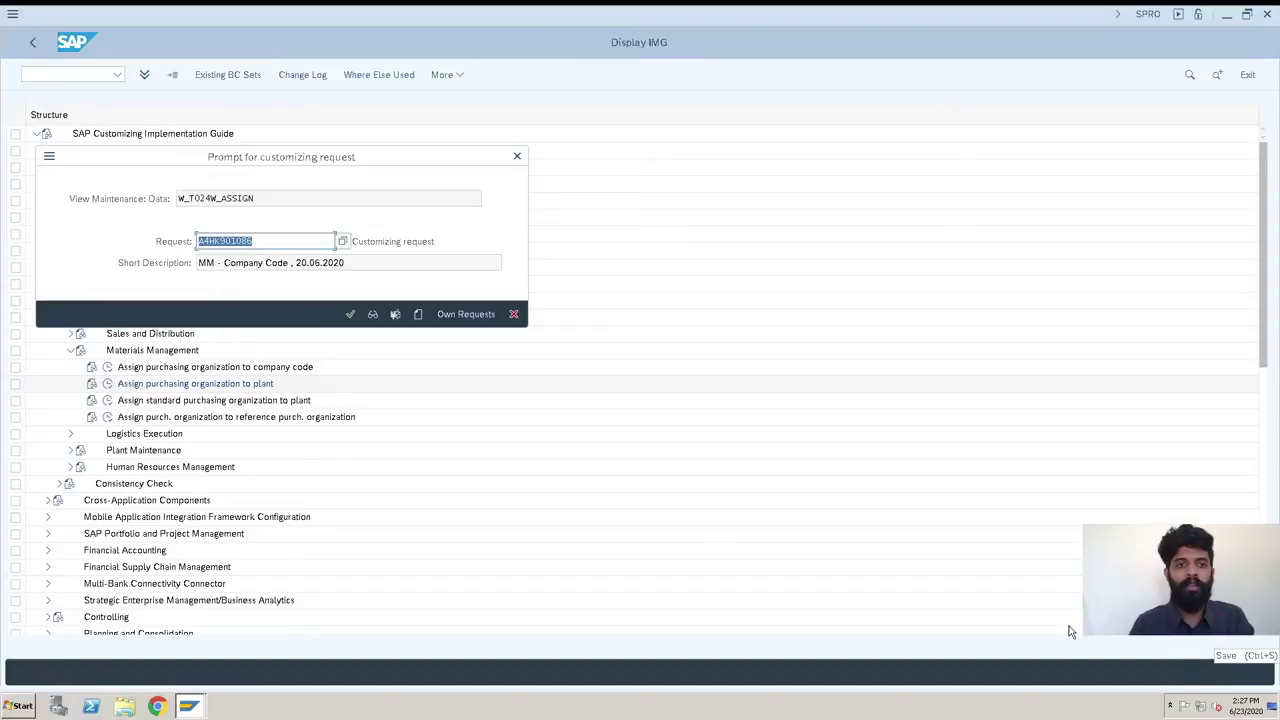
click(349, 316)
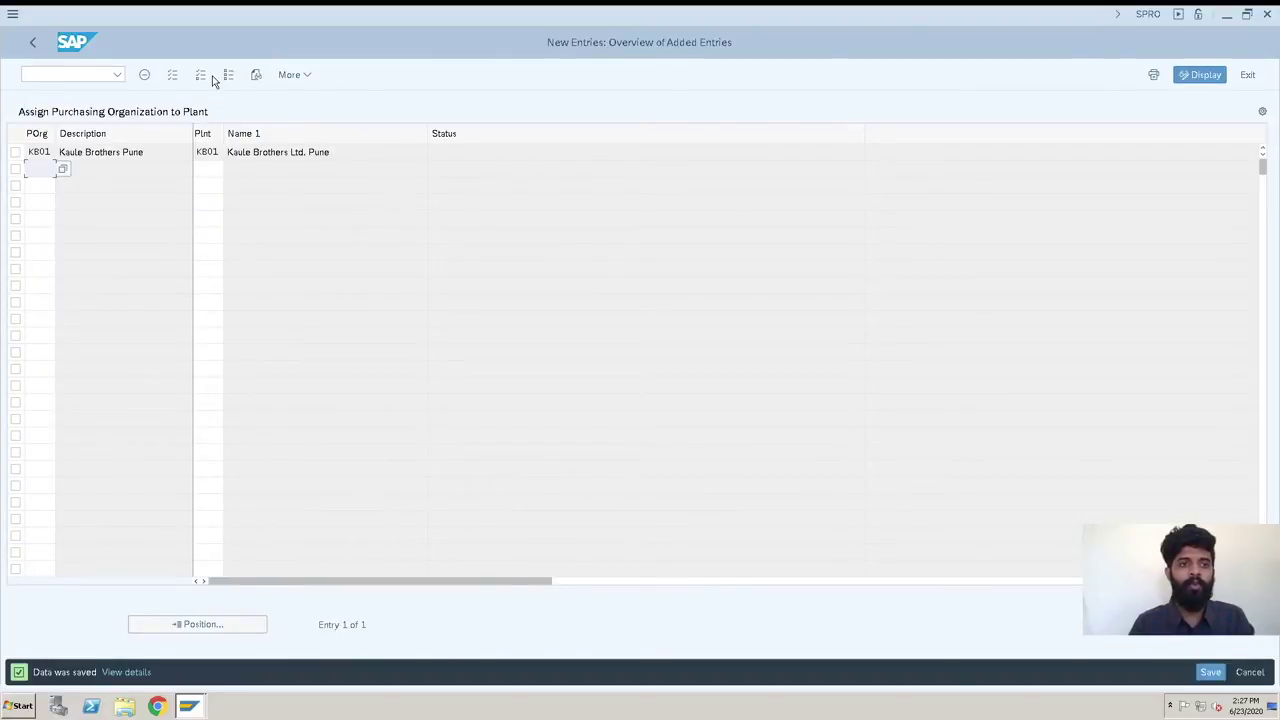
click(32, 42)
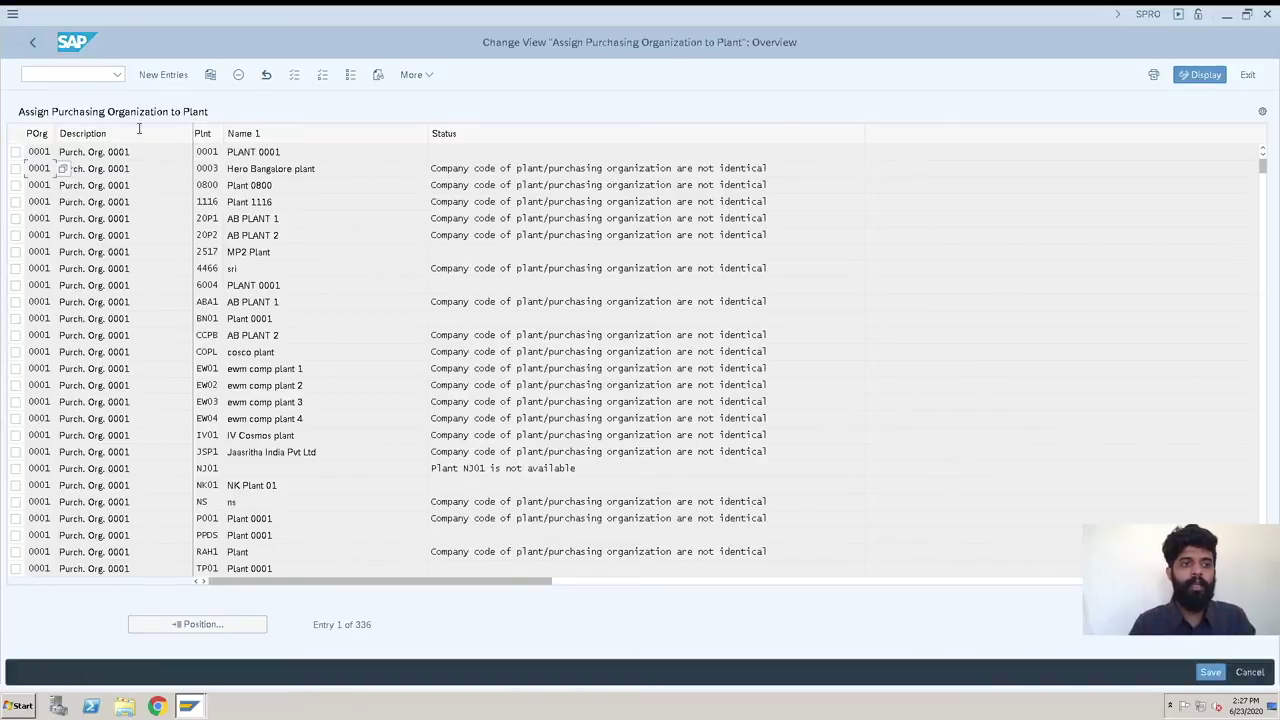
Position the list on KB01 and check it shows plant KB01 Kaule Brothers Ltd. Pune
click(240, 625)
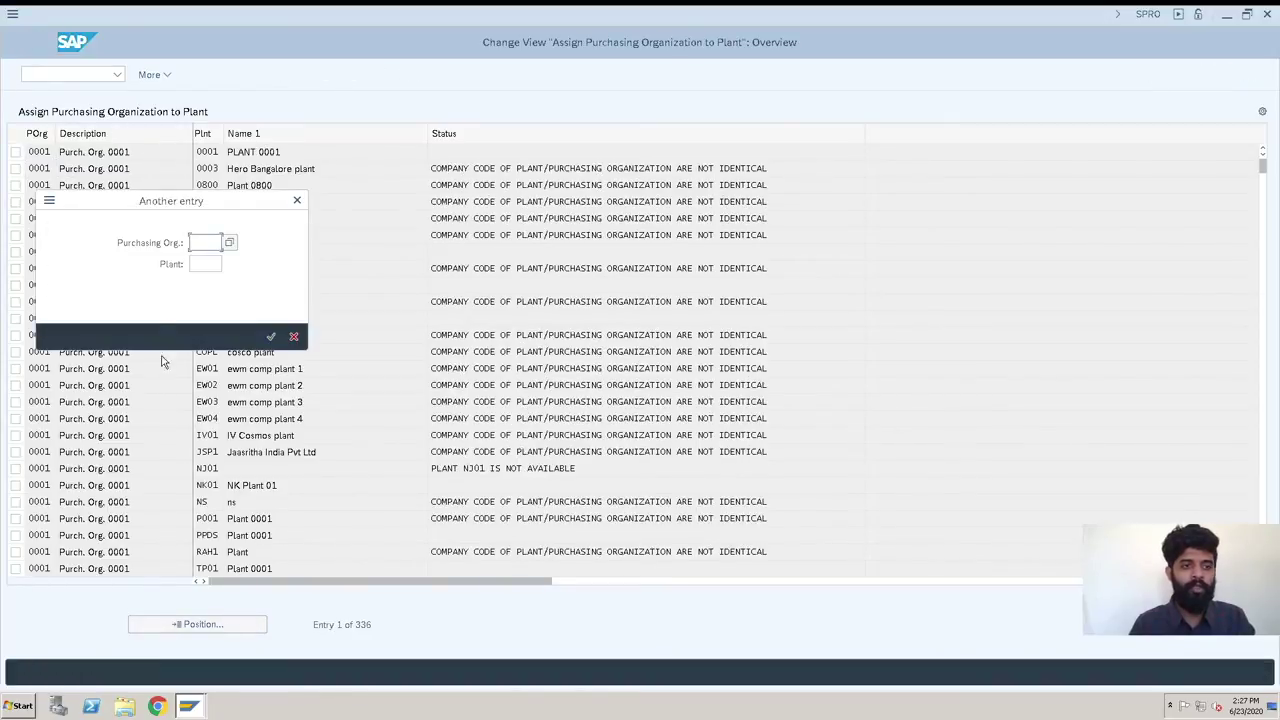
text(kb0)
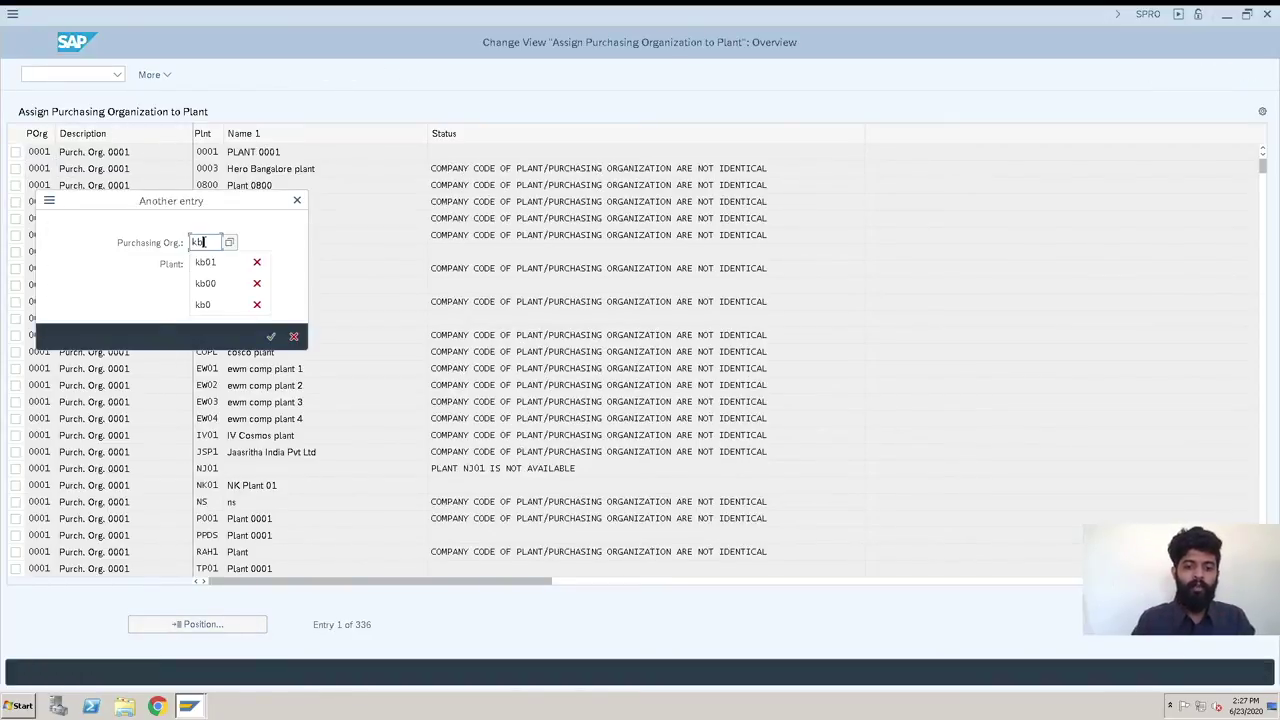
text(1)
key(Return)
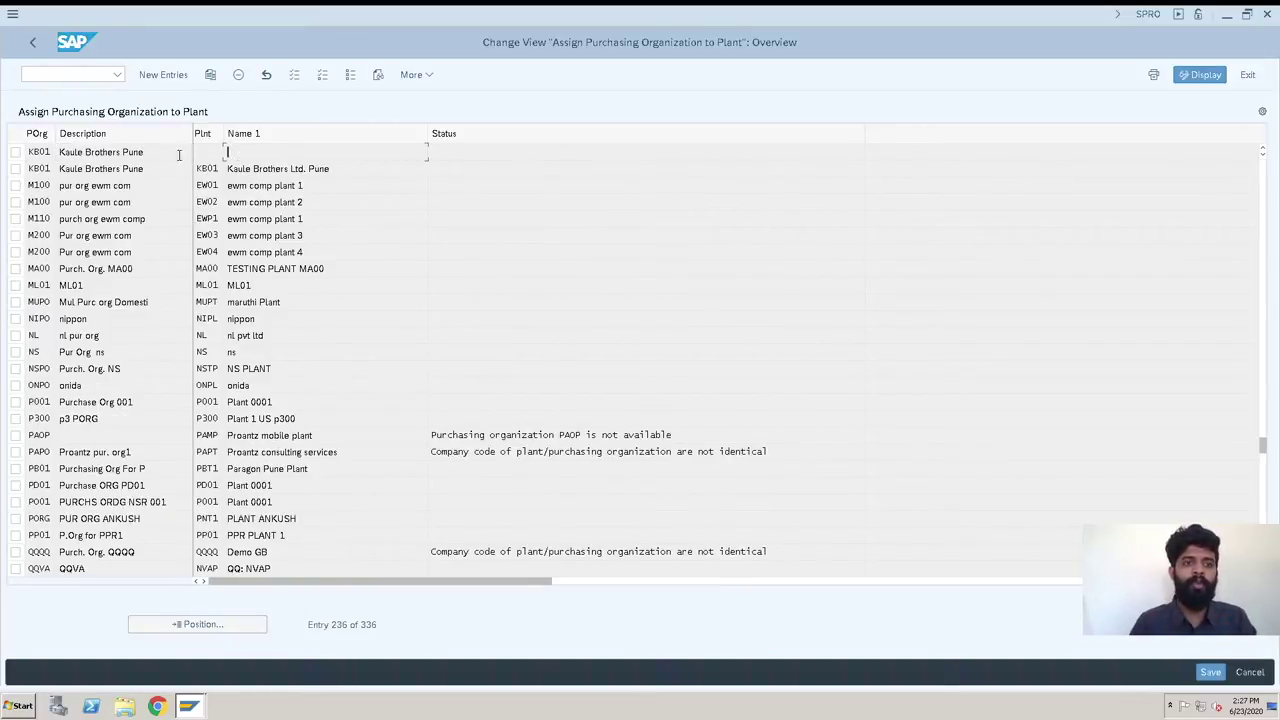
click(238, 152)
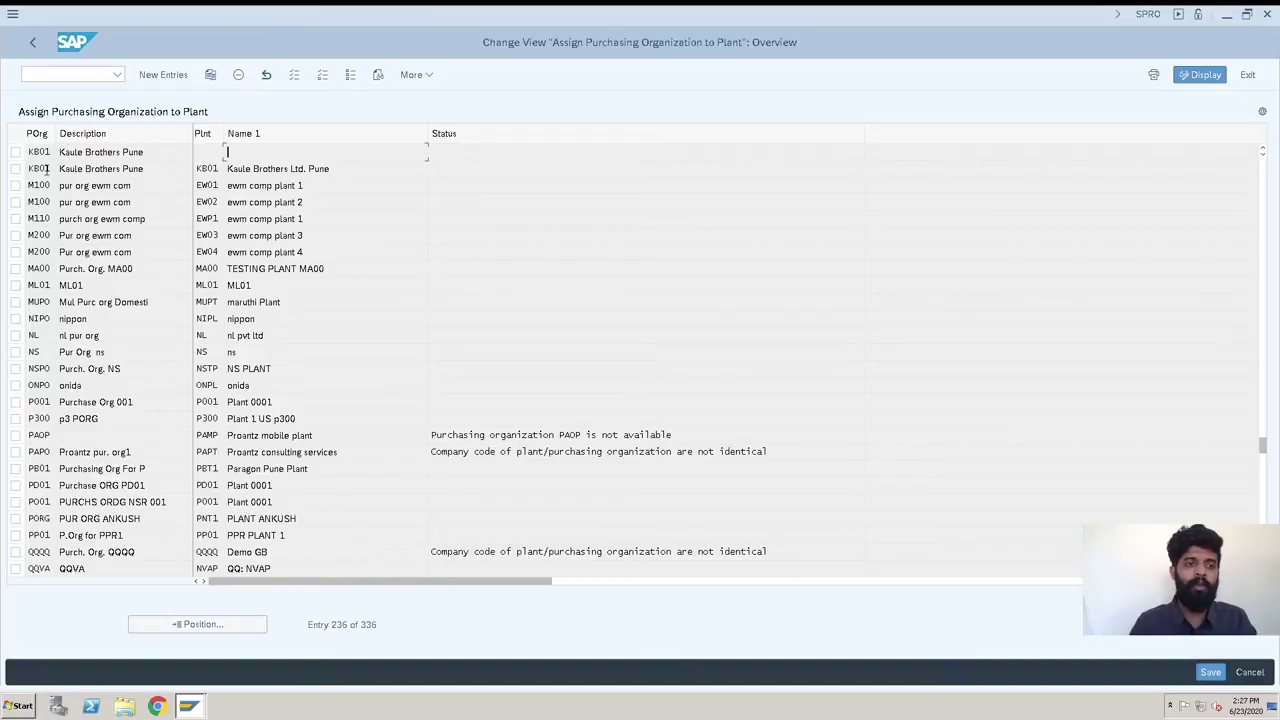
drag(150, 168, 38, 172)
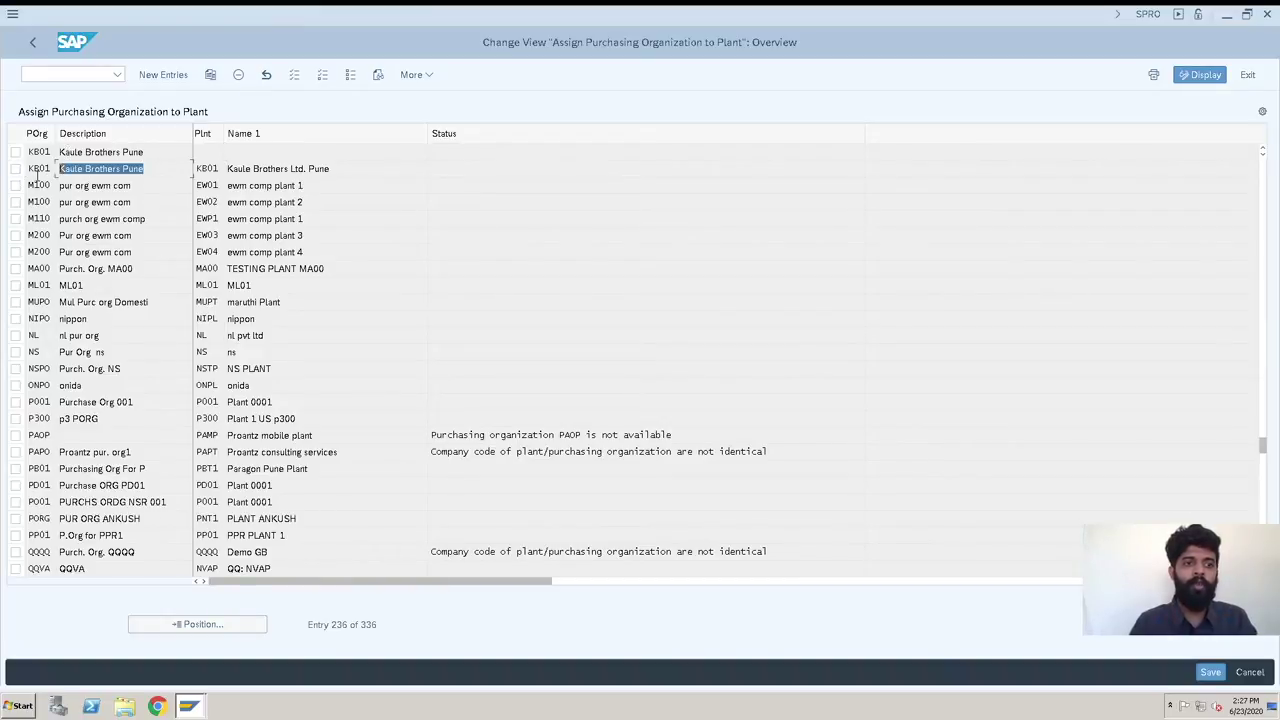
drag(346, 168, 216, 169)
click(253, 168)
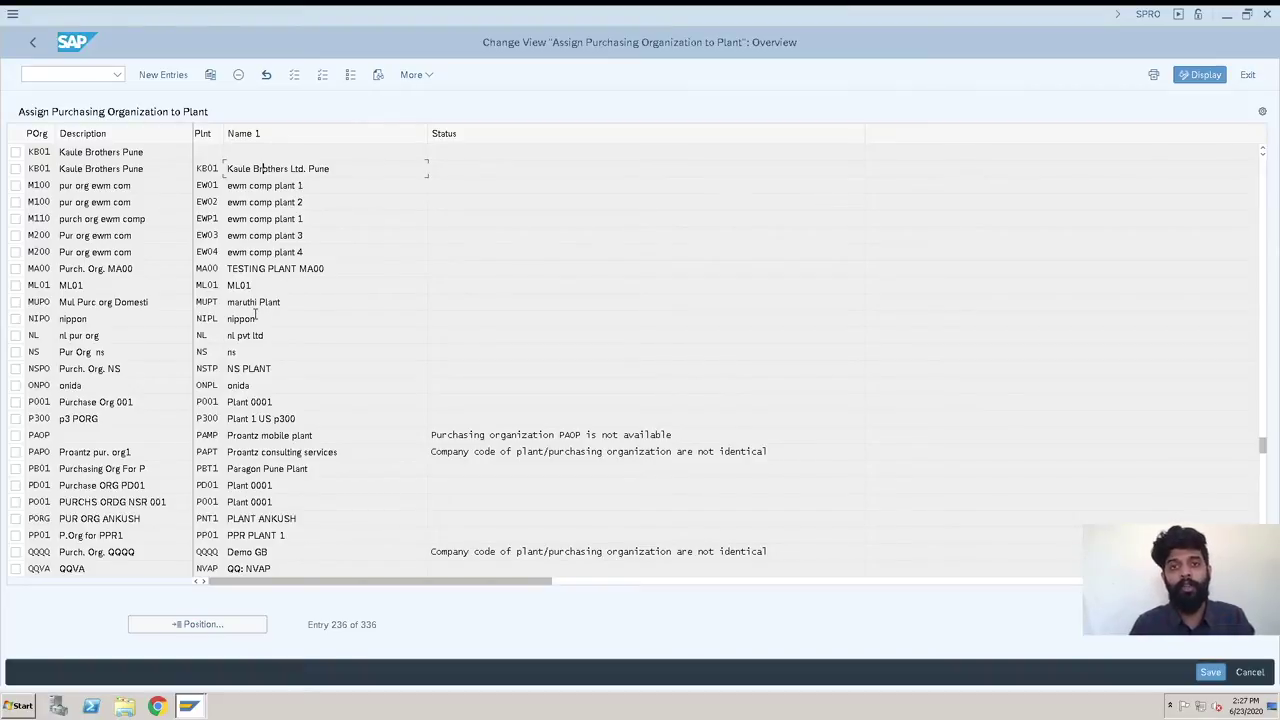
Return to the IMG and open 'Assign purchasing organization to company code' under Materials Management
click(32, 45)
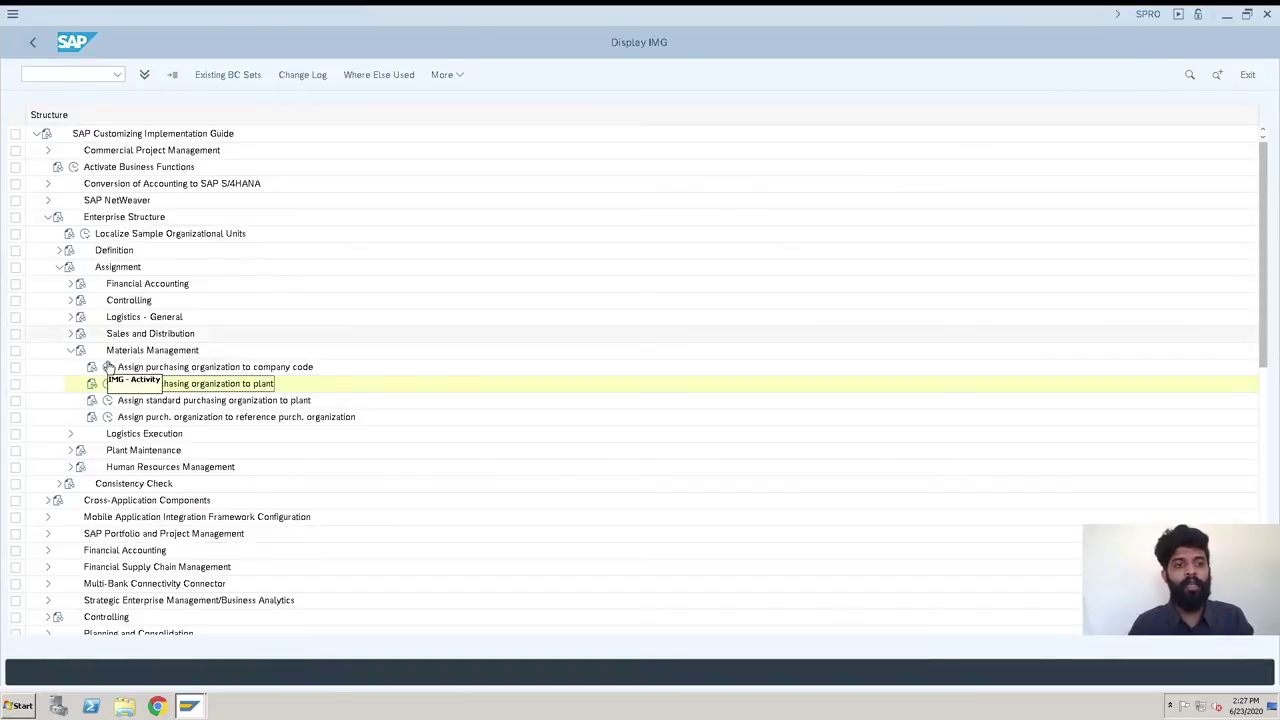
click(214, 368)
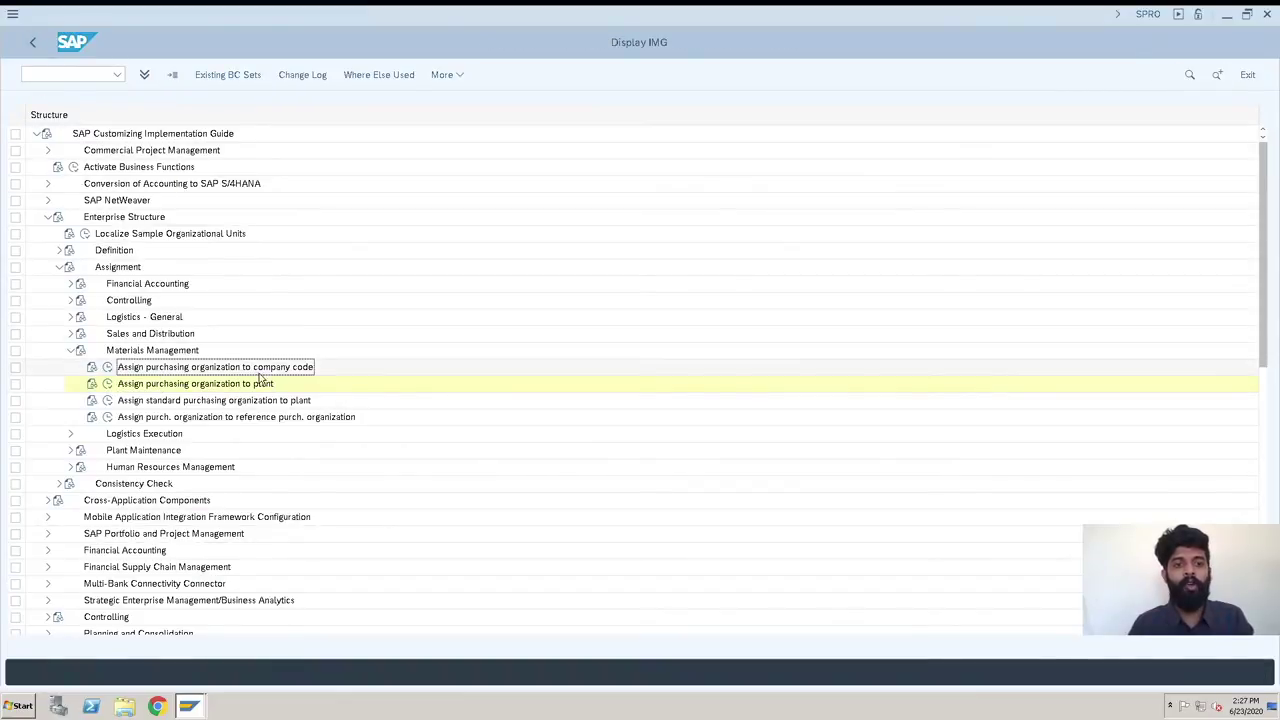
click(107, 368)
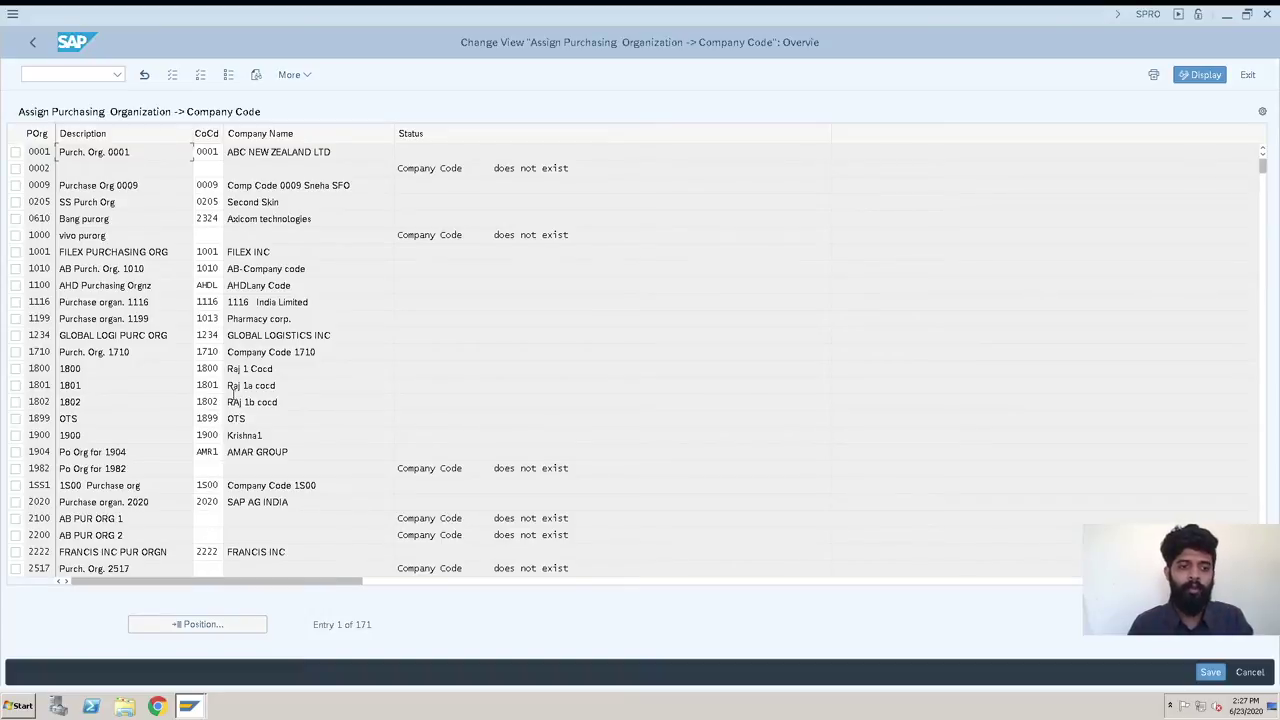
Position the company code list on purchasing organization KB01 and select its empty CoCd cell
click(204, 625)
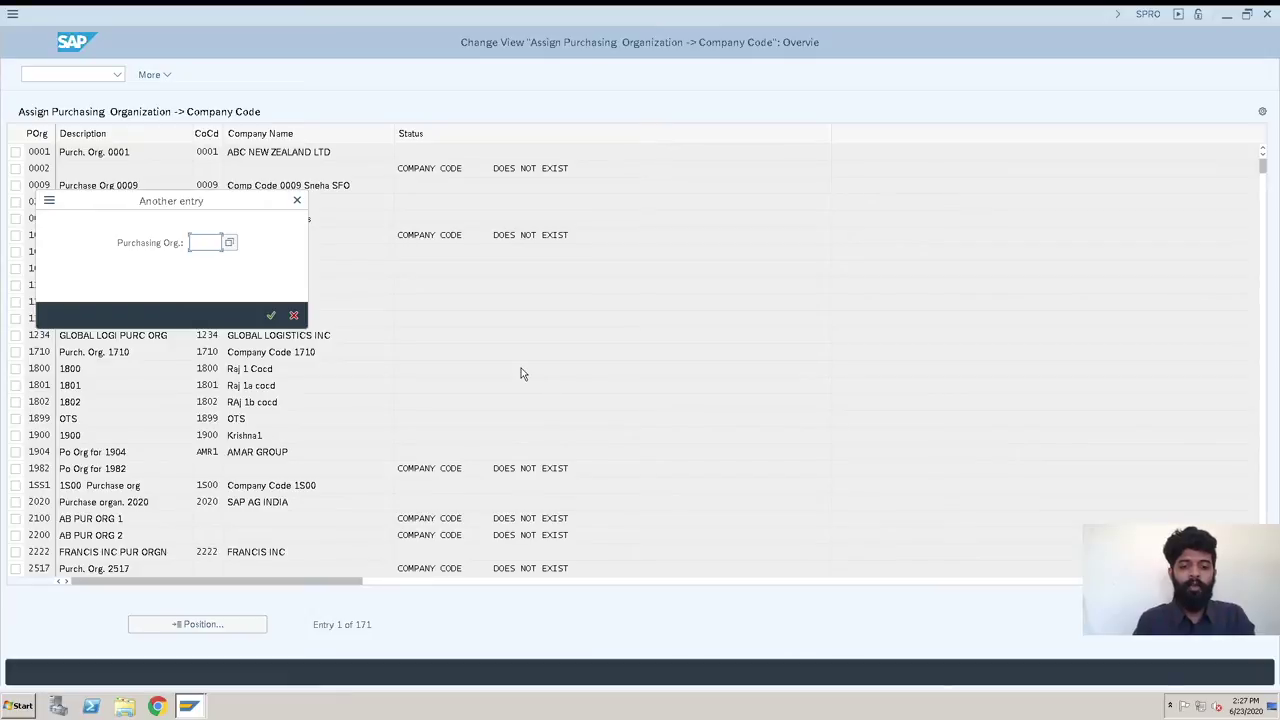
text(kb01)
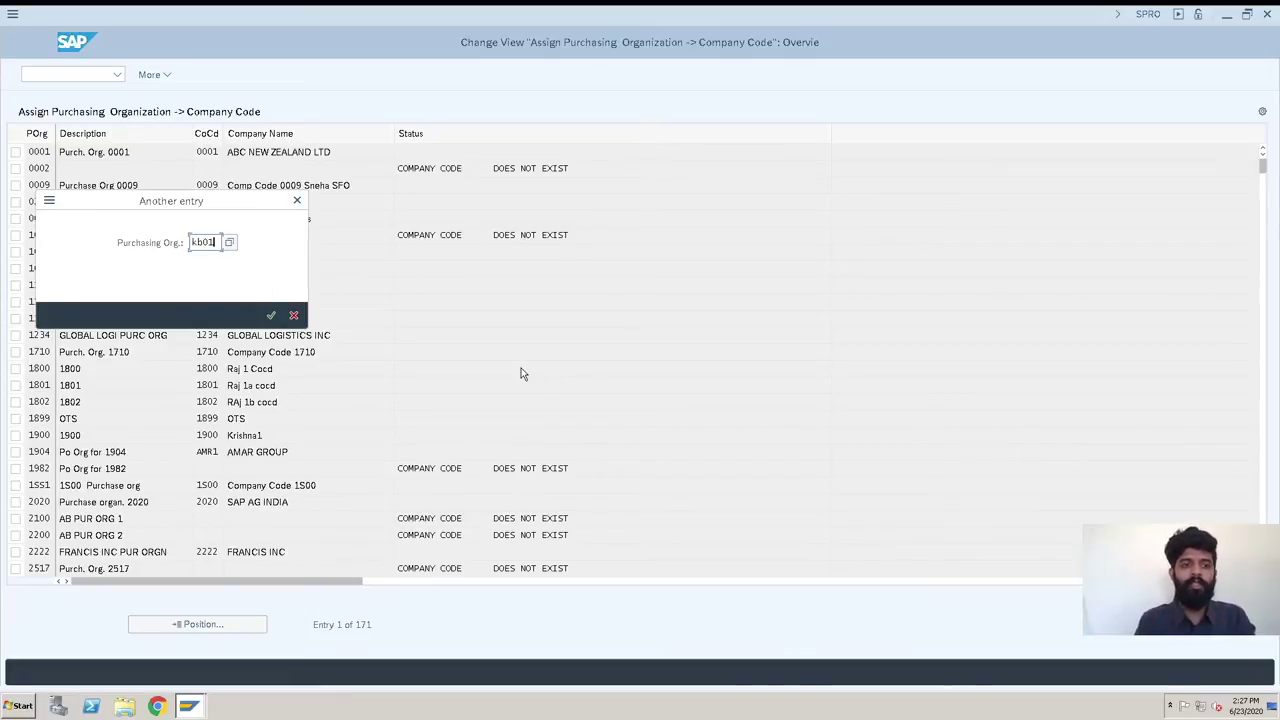
key(Return)
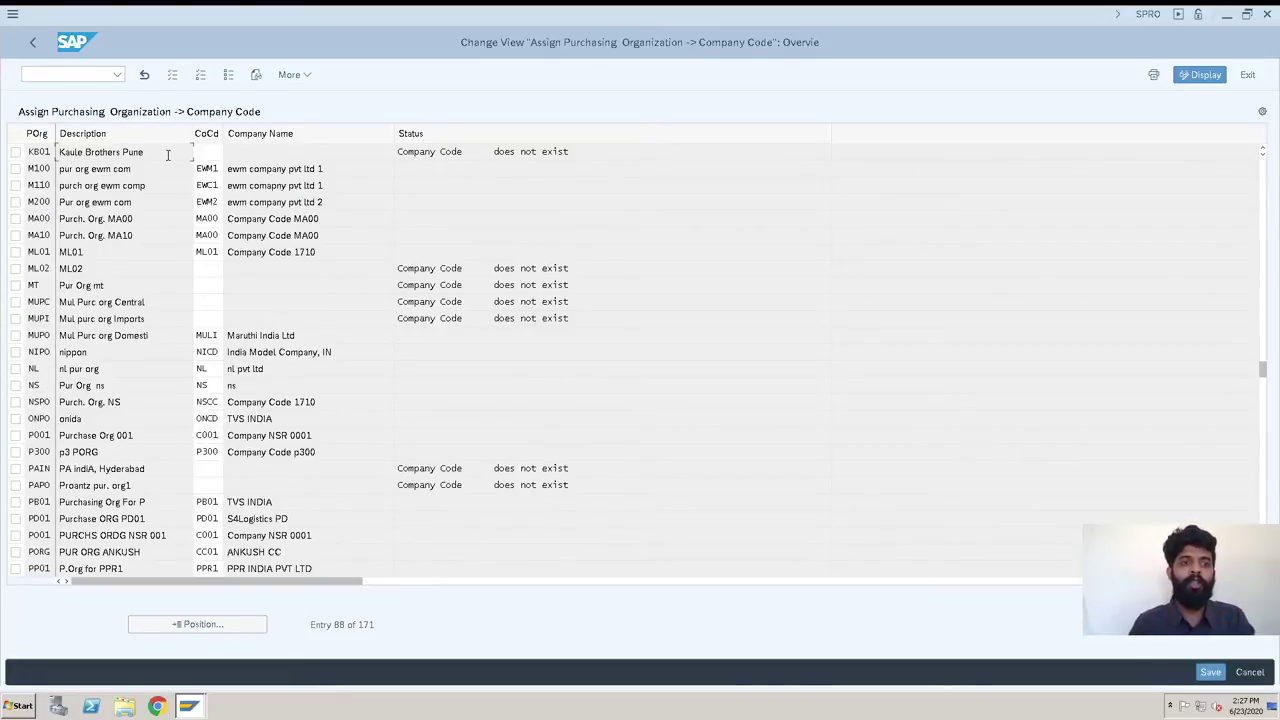
click(210, 151)
Find company code KB00 in the F4 search and set it for KB01, filling in Kaule Brothers Ltd
click(231, 152)
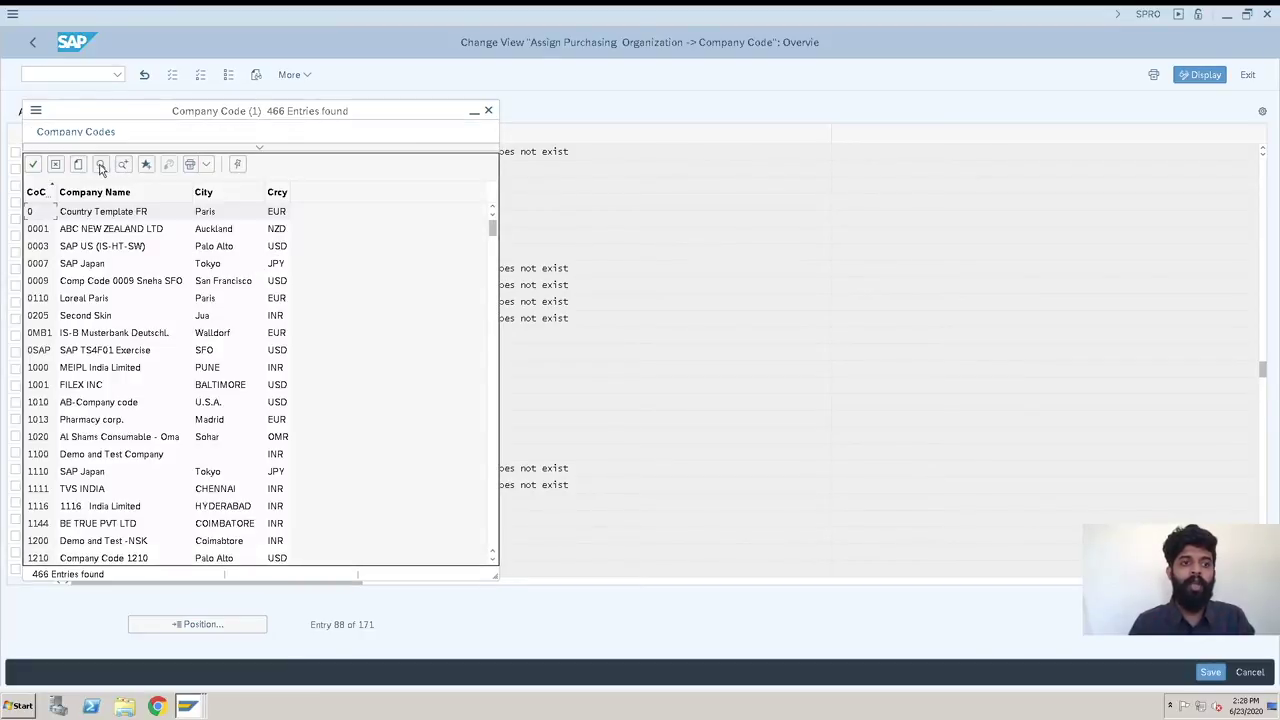
click(100, 164)
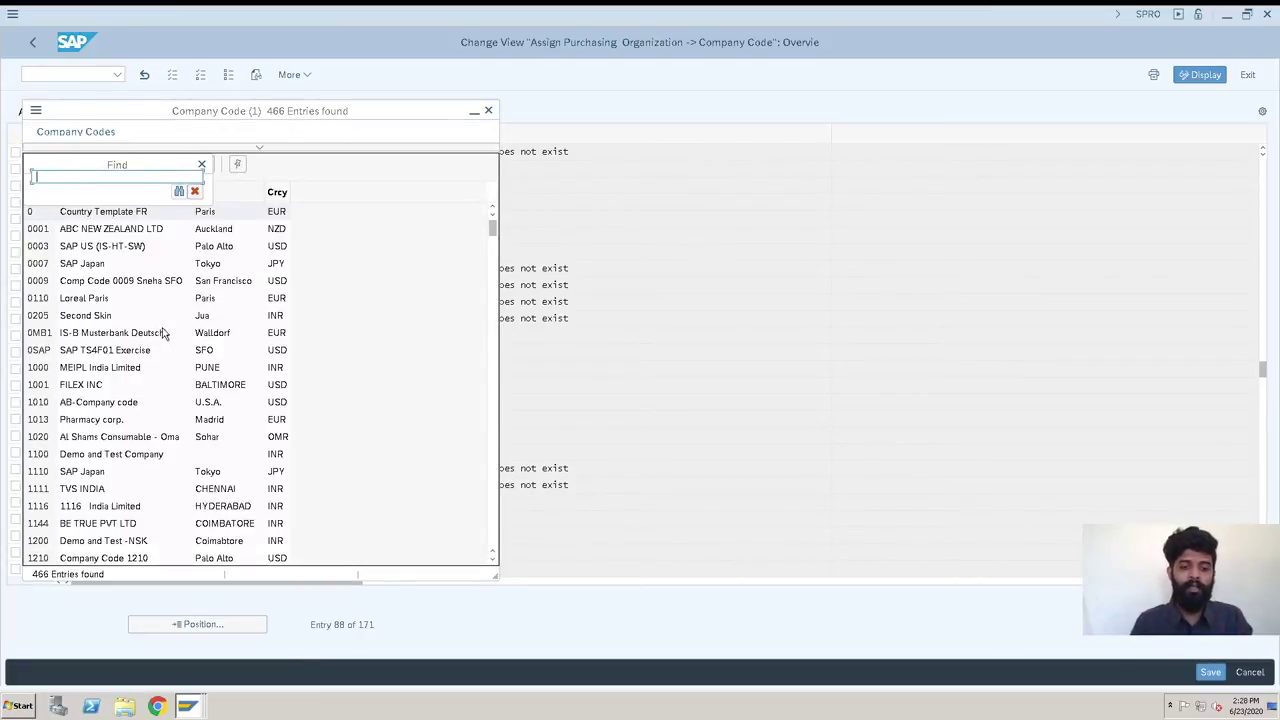
text(kb00)
key(Return)
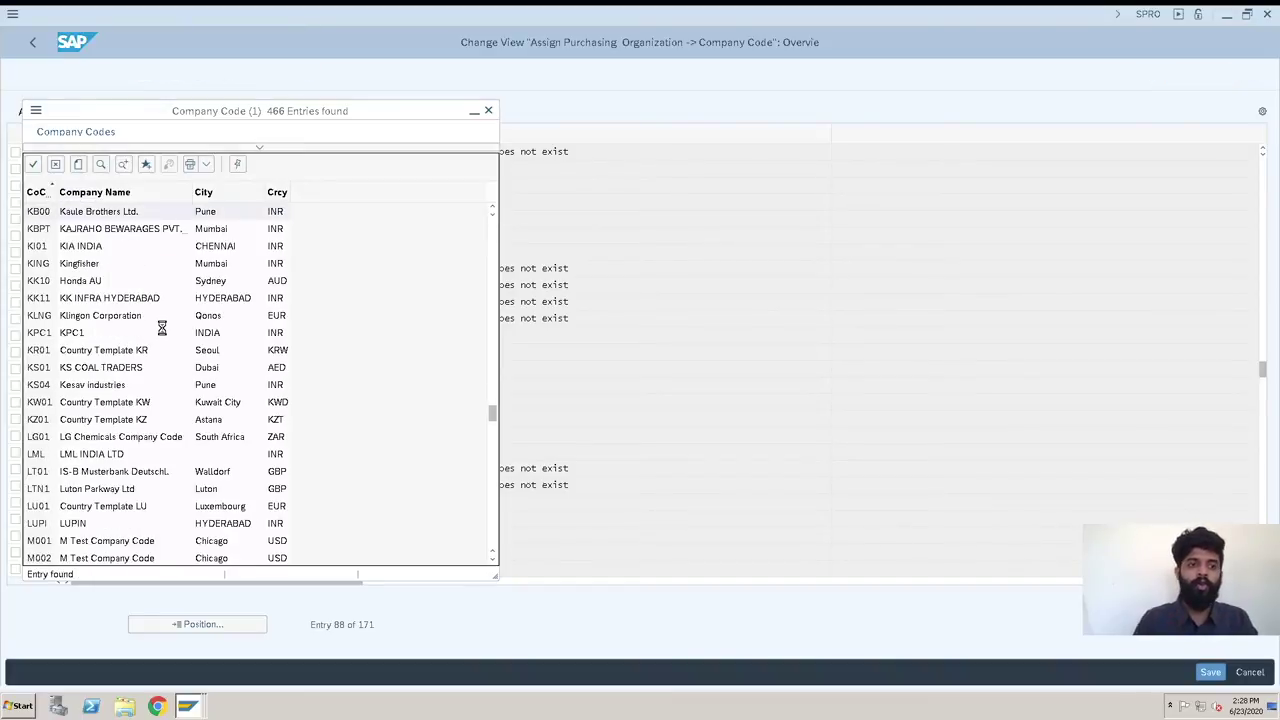
double_click(145, 215)
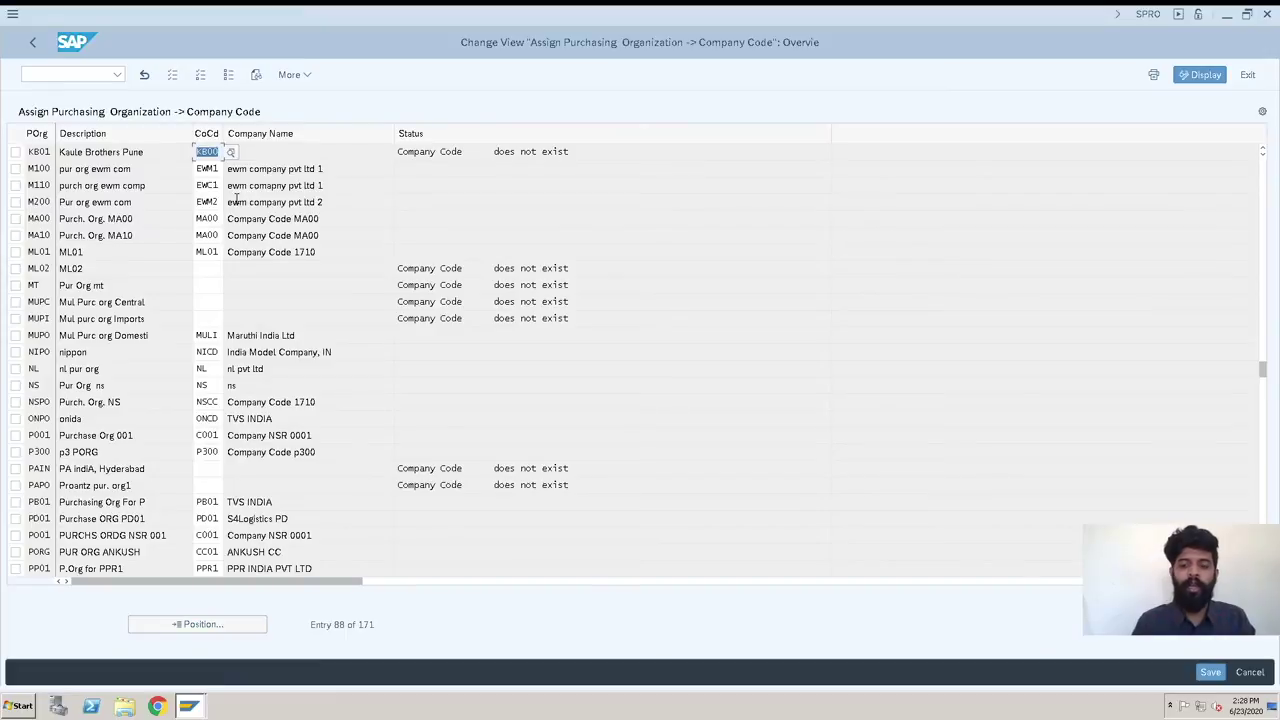
key(Return)
Save the KB01-to-KB00 company code assignment, bringing up the customizing request prompt
click(361, 151)
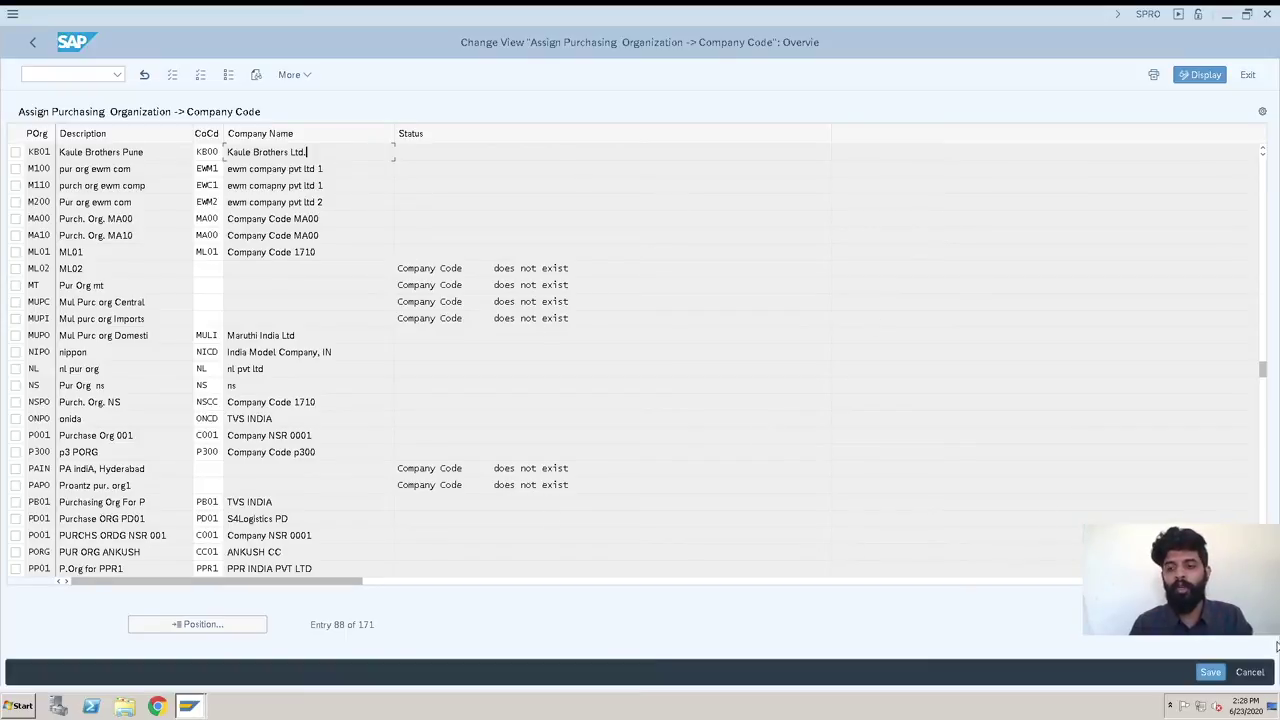
click(1211, 672)
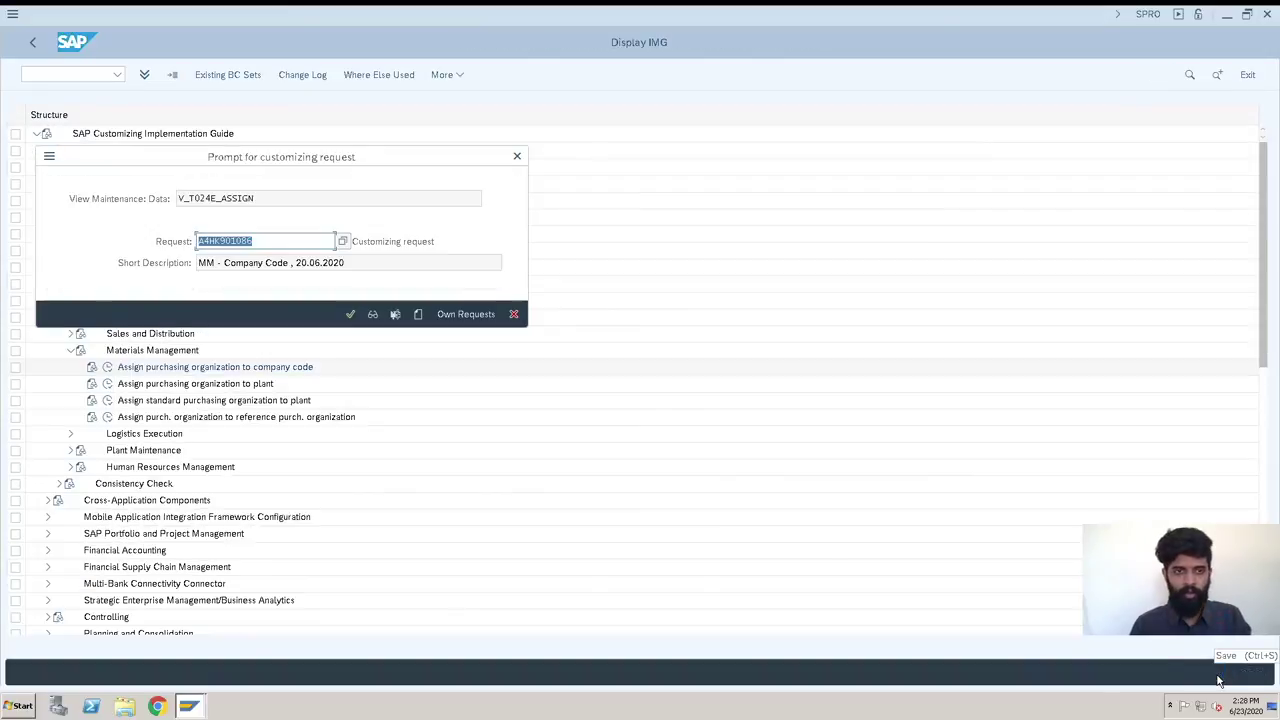
Accept the prefilled customizing request so the KB01-to-KB00 assignment is saved
click(350, 315)
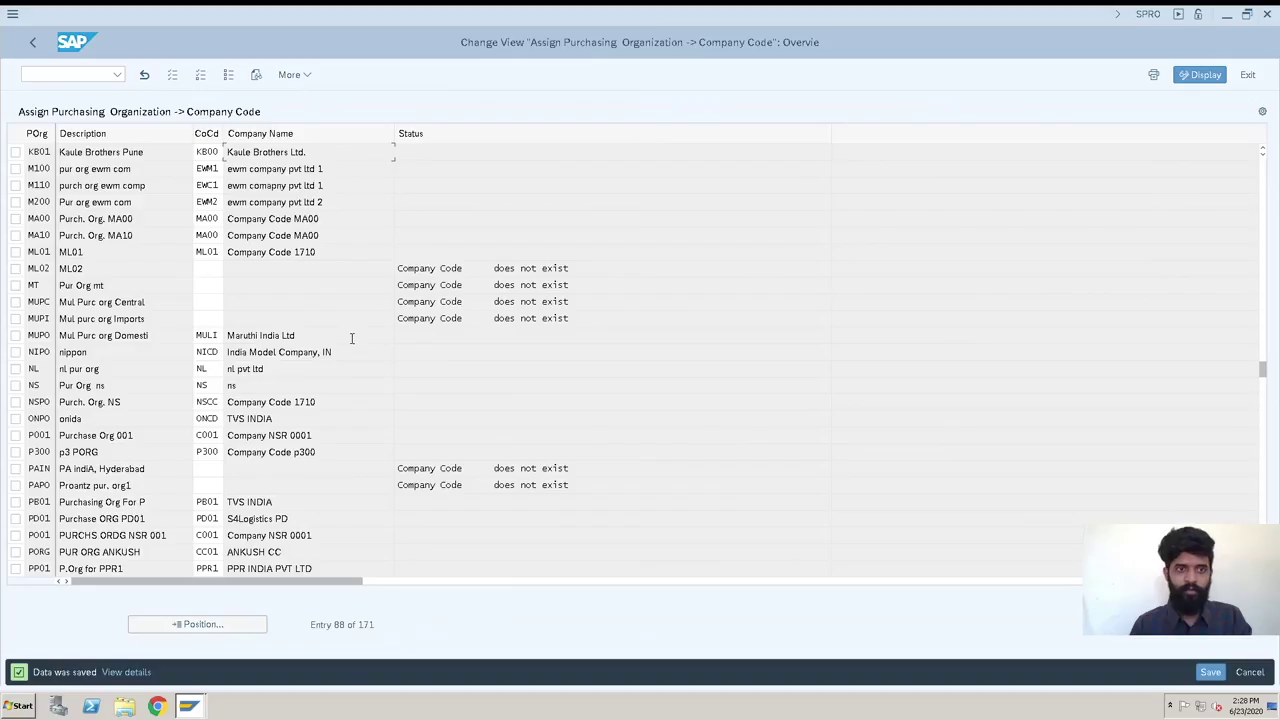